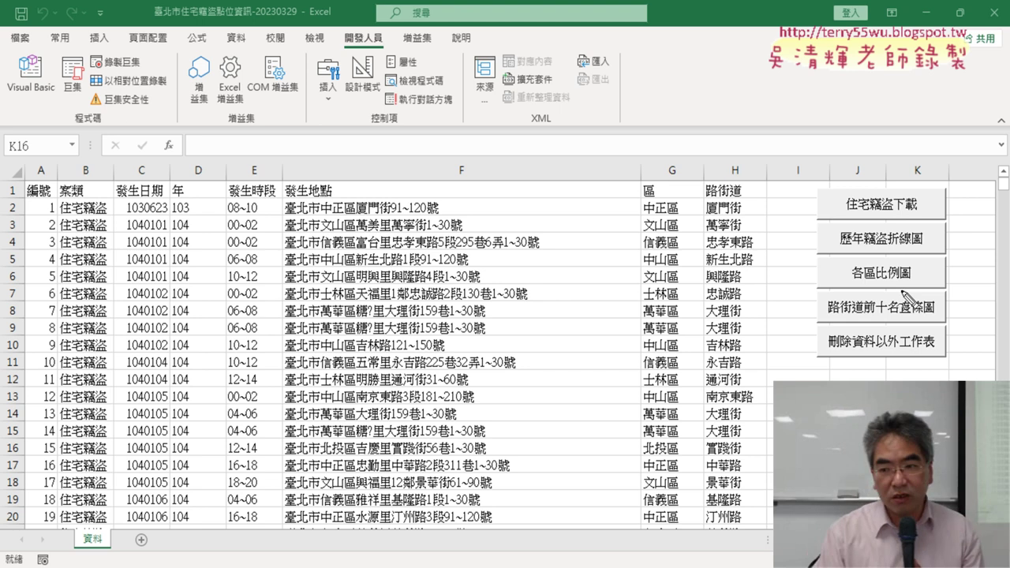
- Circle the macro buttons beside the burglary data for emphasis, then clear the annotation
mouse_move(819, 380)
mouse_down()
mouse_move(805, 198)
mouse_move(979, 377)
mouse_up()
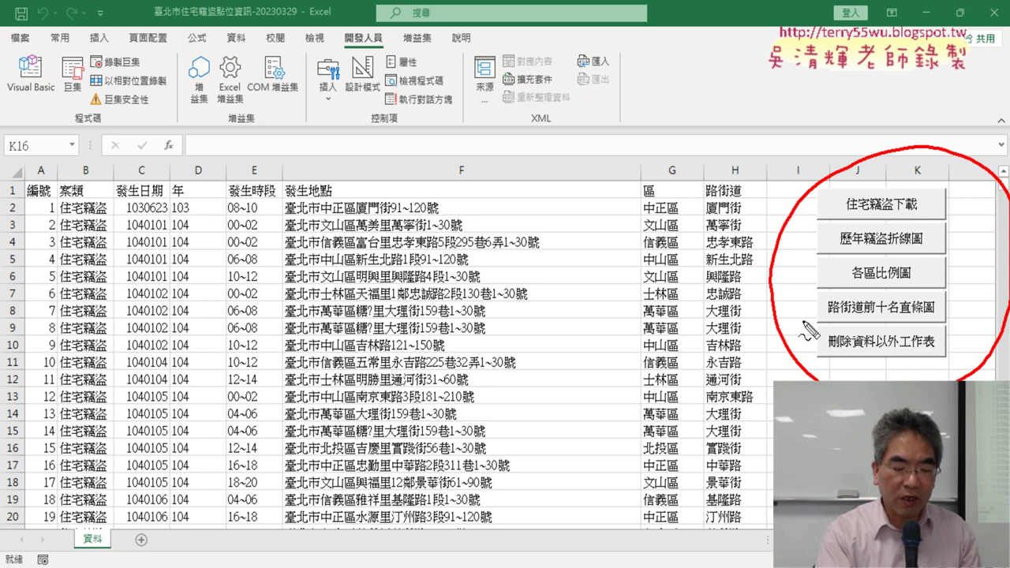
key(Escape)
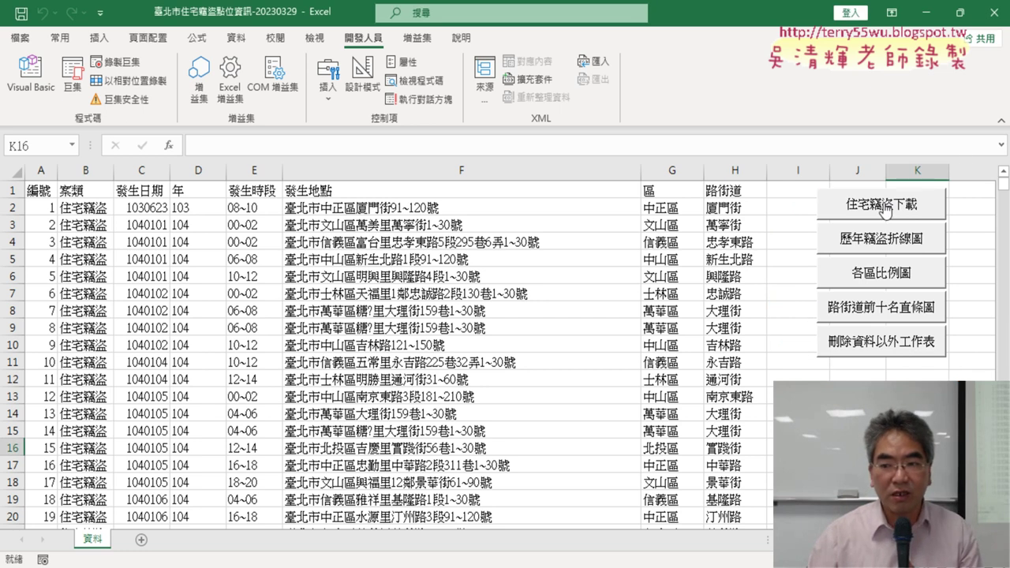
- Run the 歷年竊盜折線圖, 各區比例圖 and 路街道前十名直條圖 macros, returning to 資料 after each
click(879, 245)
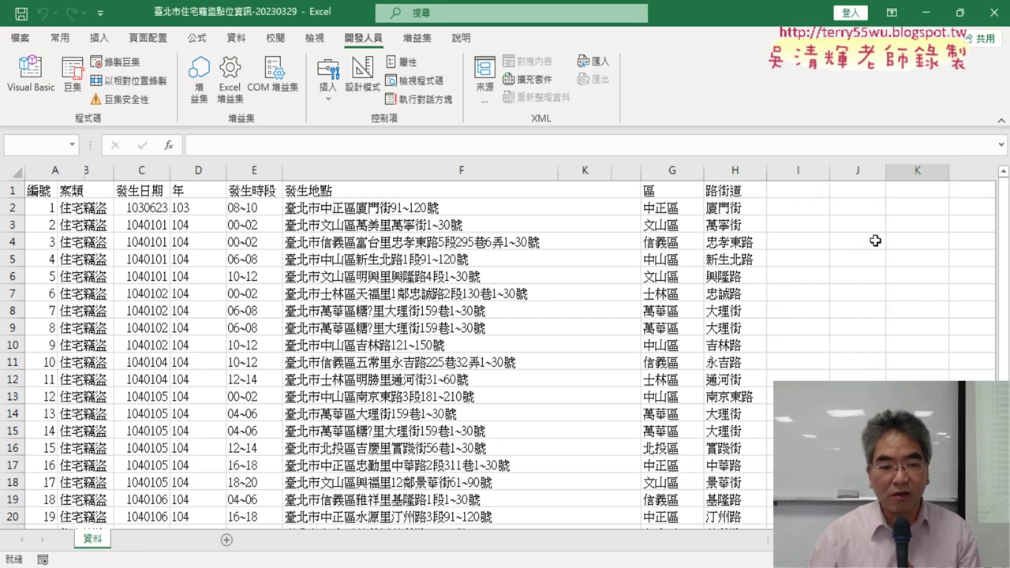
click(180, 539)
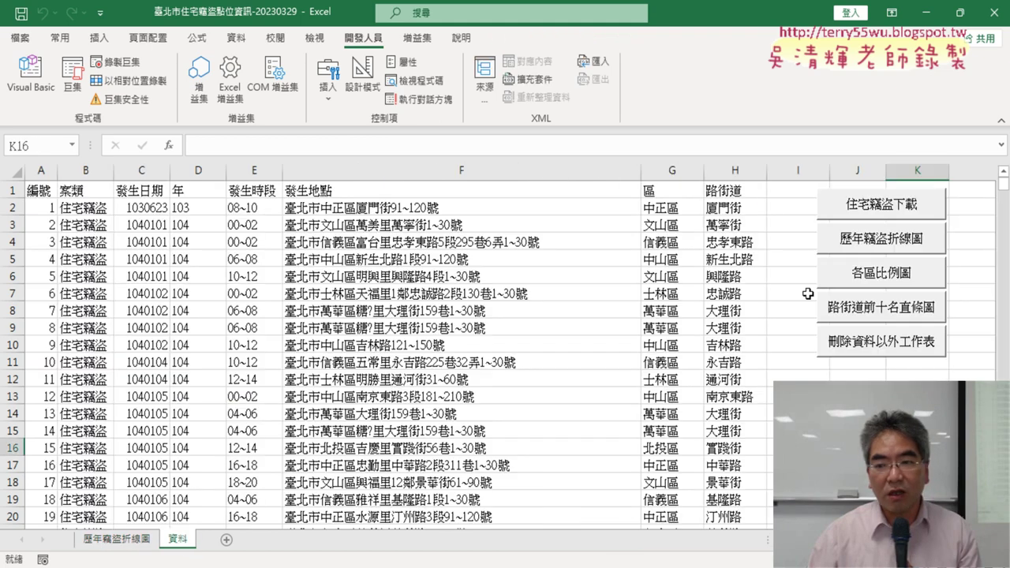
click(841, 289)
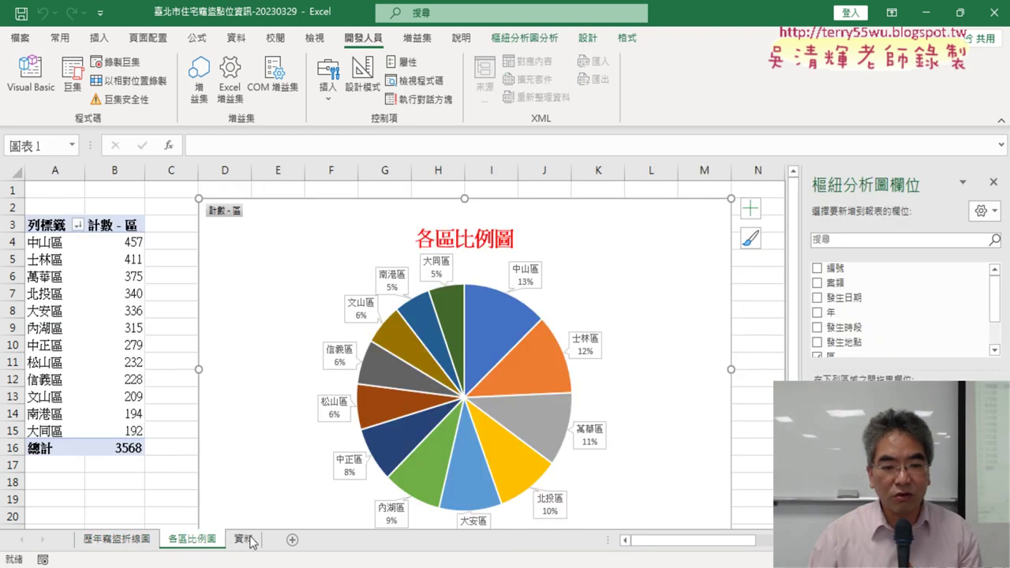
click(251, 540)
click(874, 315)
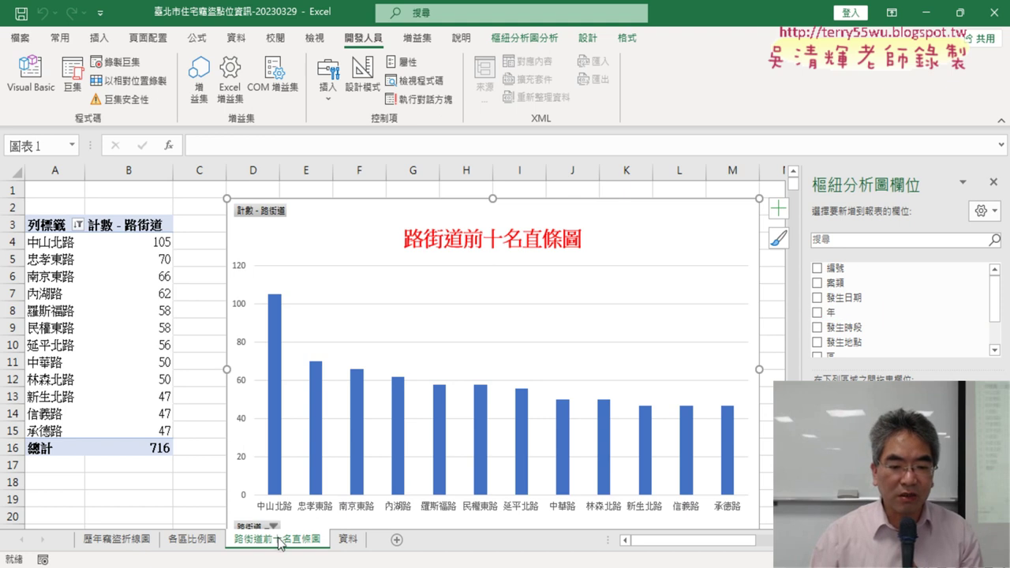
click(348, 539)
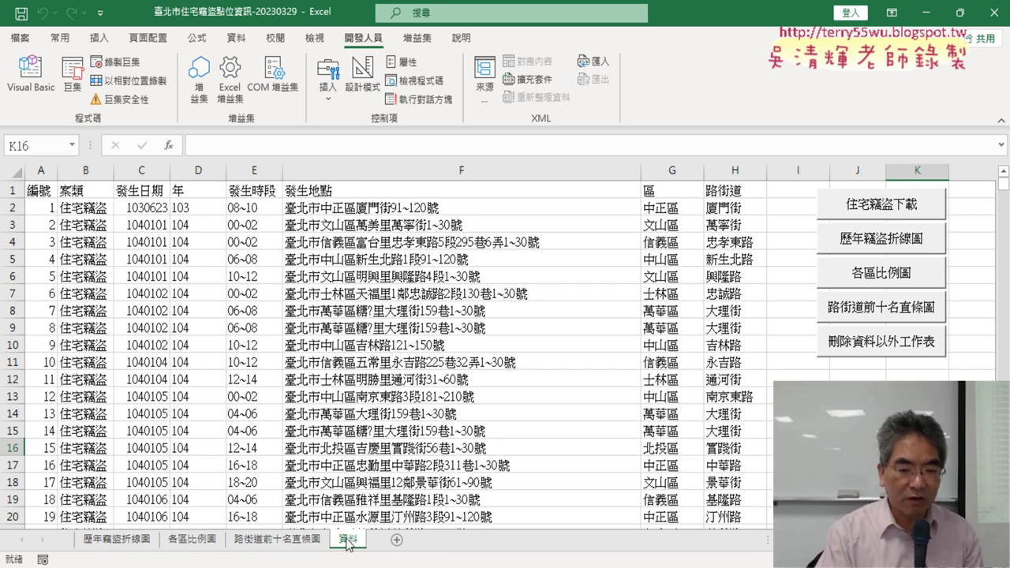
drag(352, 560, 362, 557)
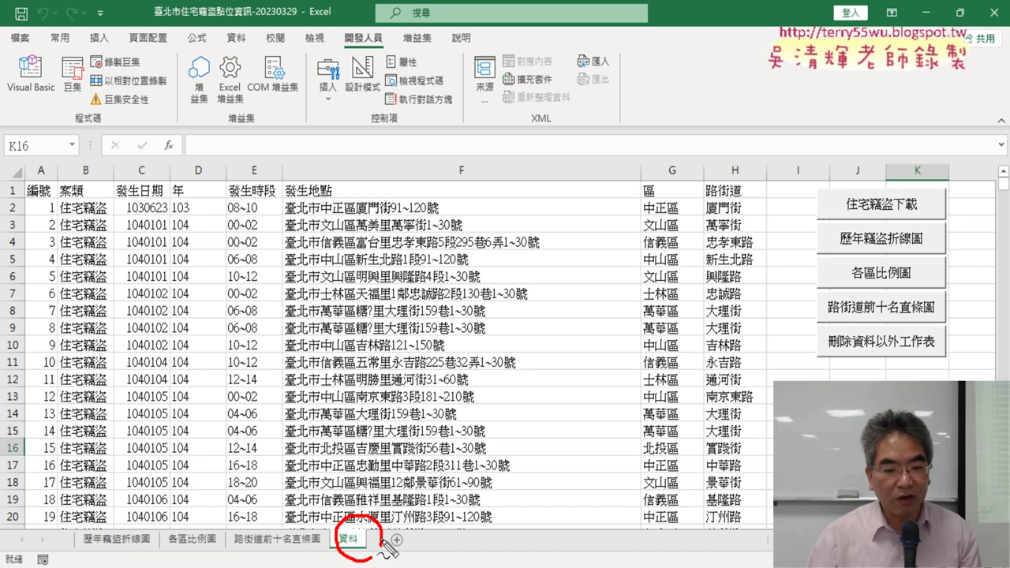
drag(263, 543, 289, 530)
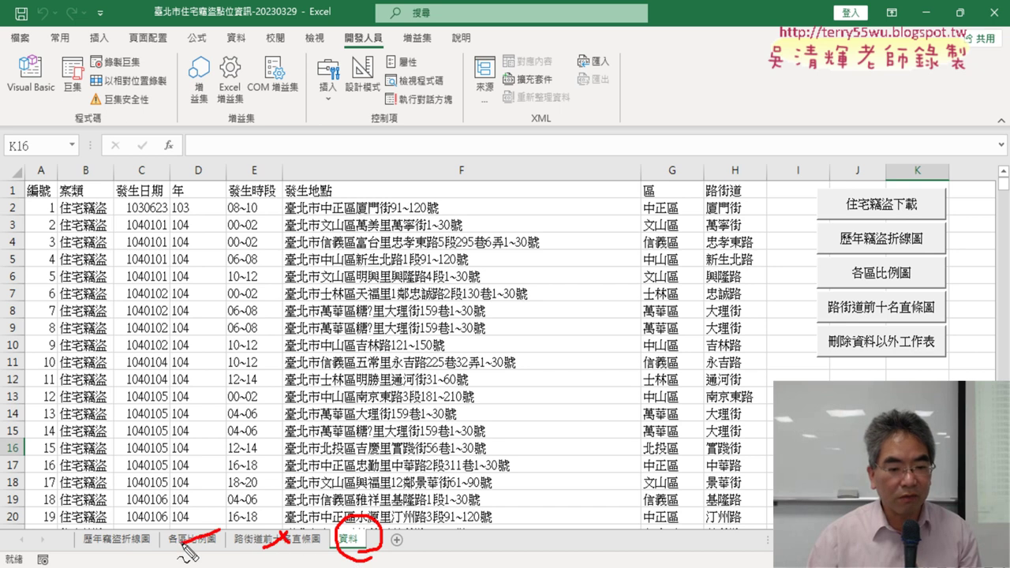
drag(183, 537, 219, 530)
drag(119, 540, 160, 530)
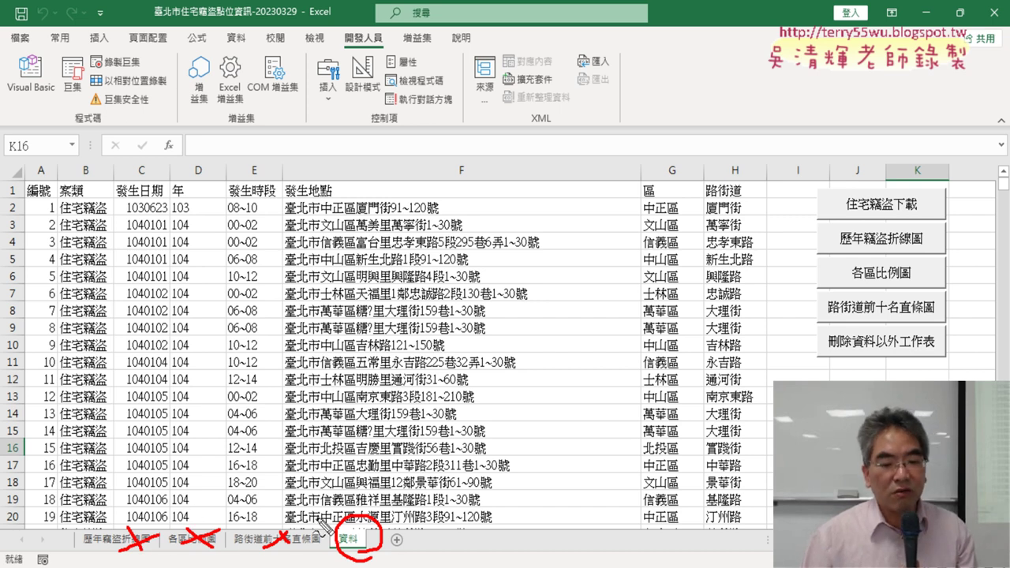
drag(348, 491, 224, 483)
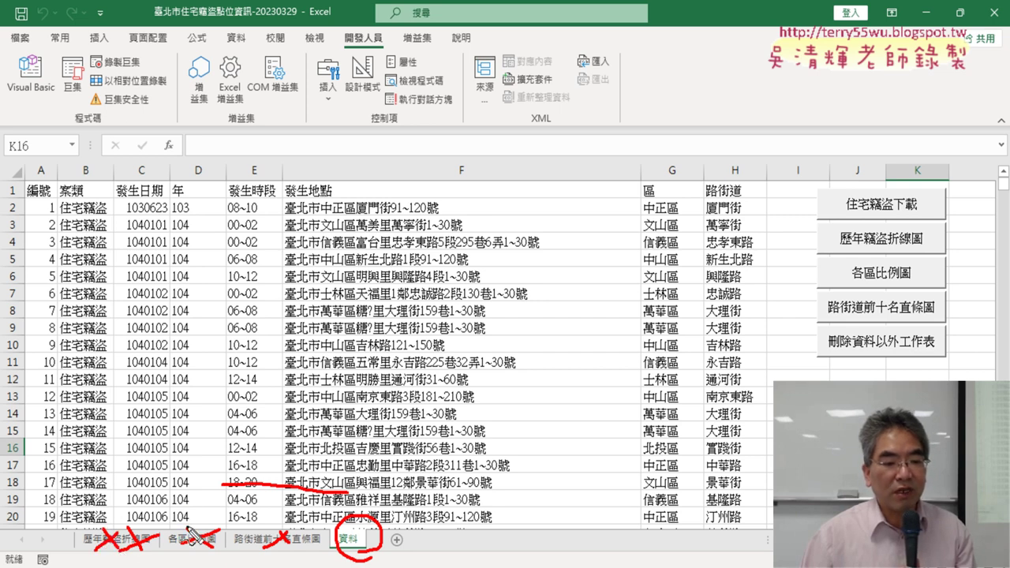
drag(124, 472, 120, 509)
drag(188, 486, 214, 503)
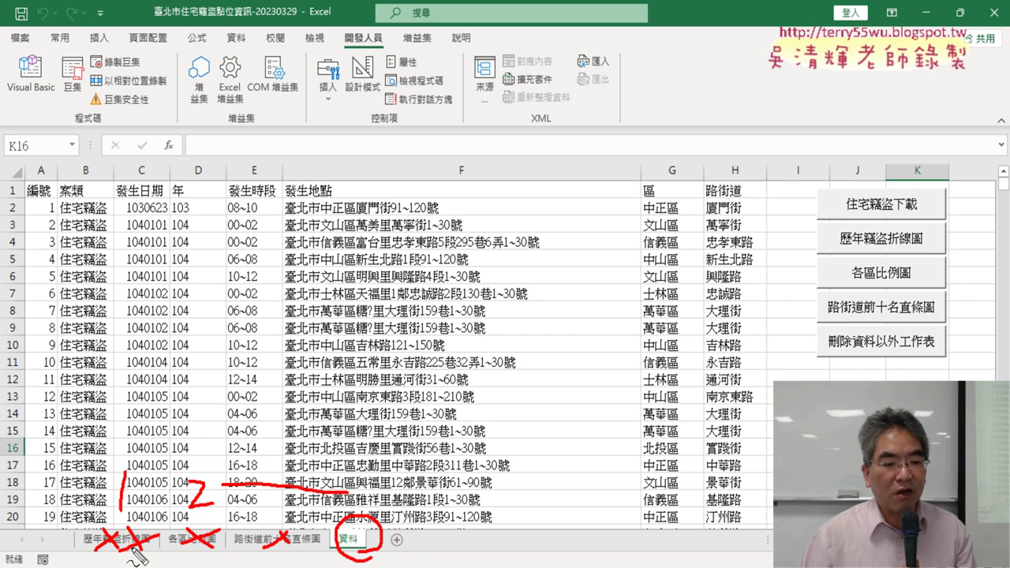
mouse_move(207, 537)
mouse_down()
mouse_move(180, 486)
mouse_move(75, 438)
mouse_up()
drag(128, 487, 123, 515)
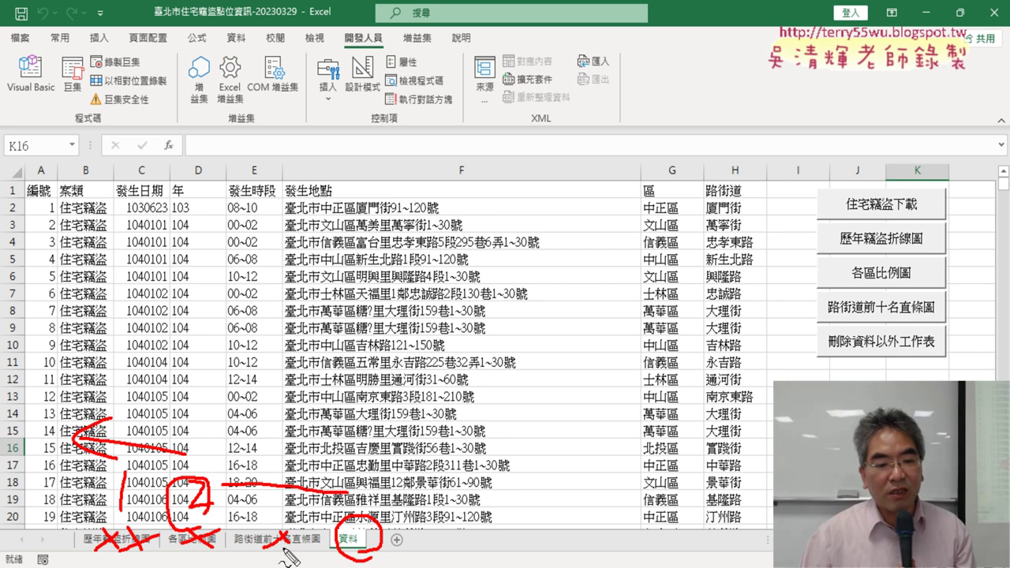
drag(284, 546, 286, 554)
mouse_move(263, 427)
mouse_down()
mouse_move(266, 467)
mouse_move(195, 447)
mouse_move(216, 469)
mouse_up()
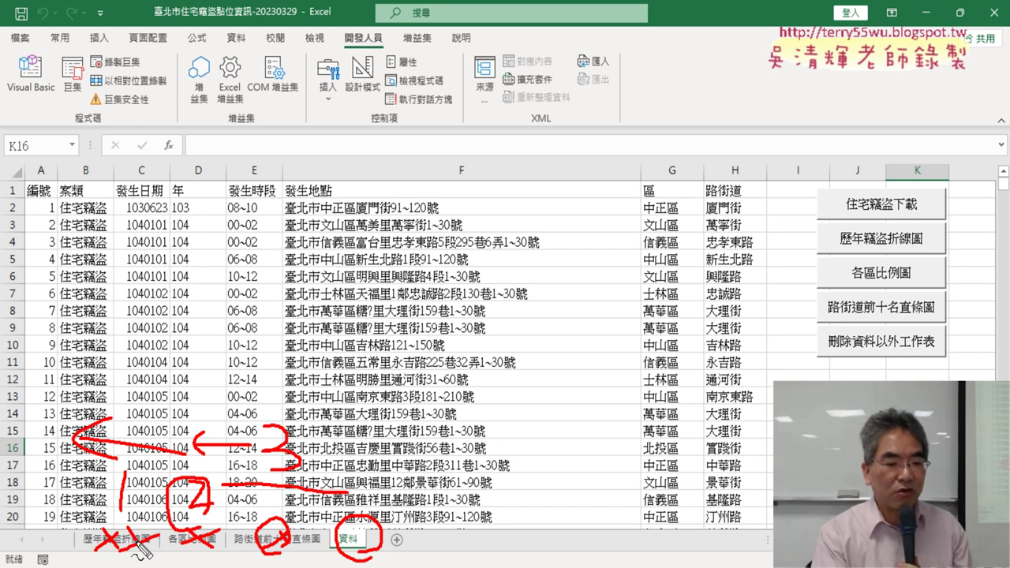
key(Escape)
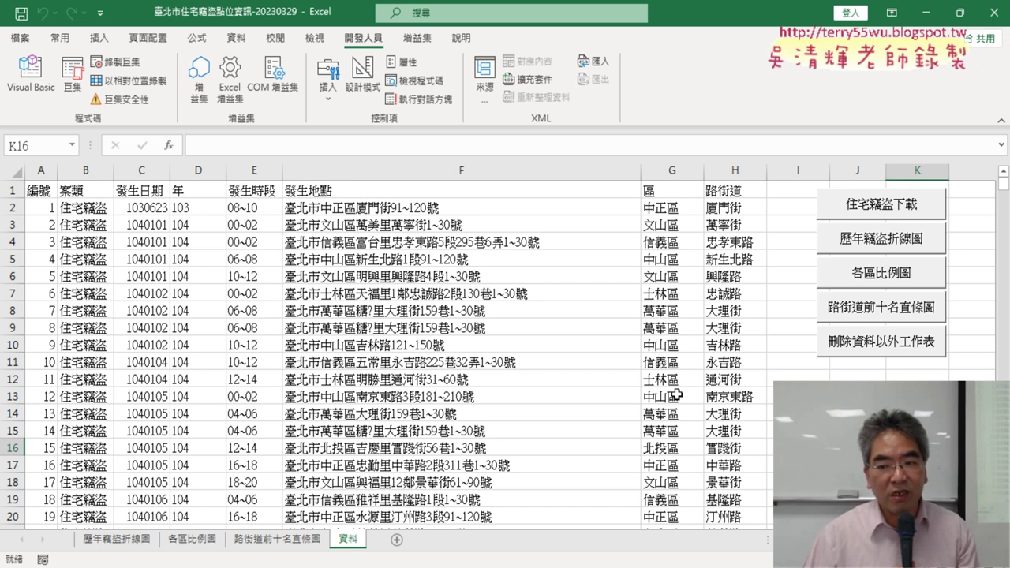
- Open the code of the macro assigned to the 刪除資料以外工作表 button in a widened editor
right_click(870, 353)
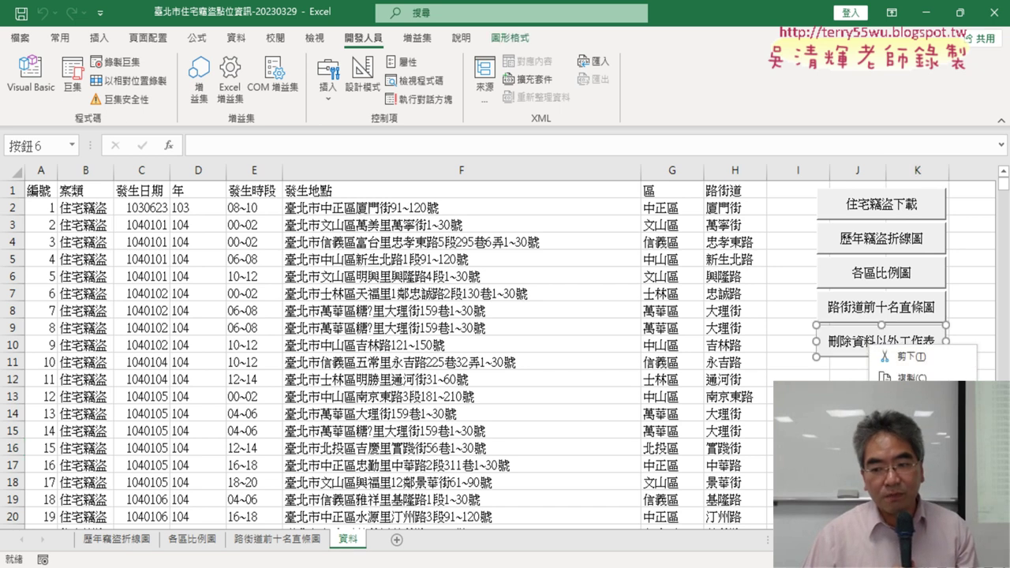
click(900, 462)
click(975, 299)
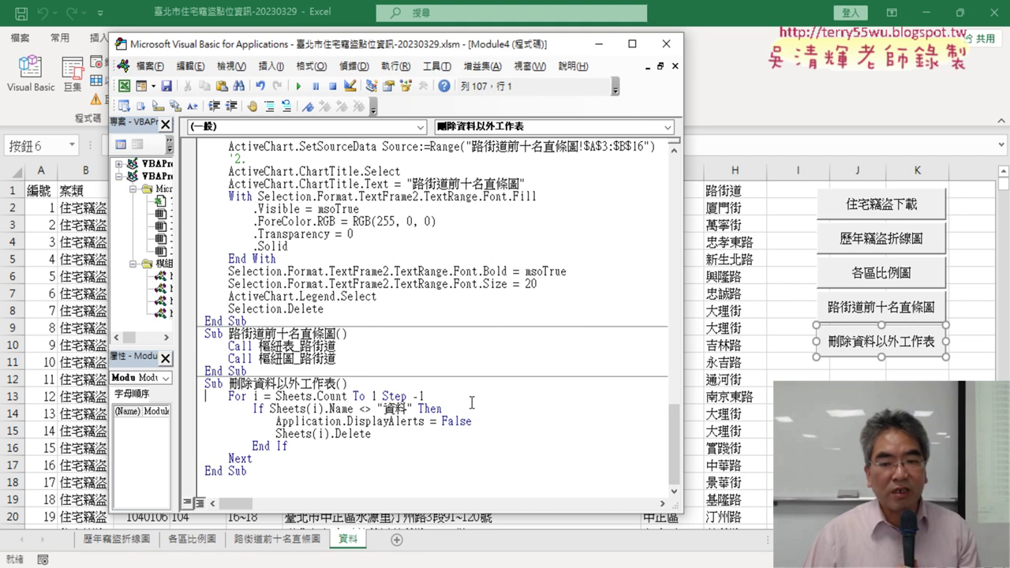
drag(684, 386, 944, 382)
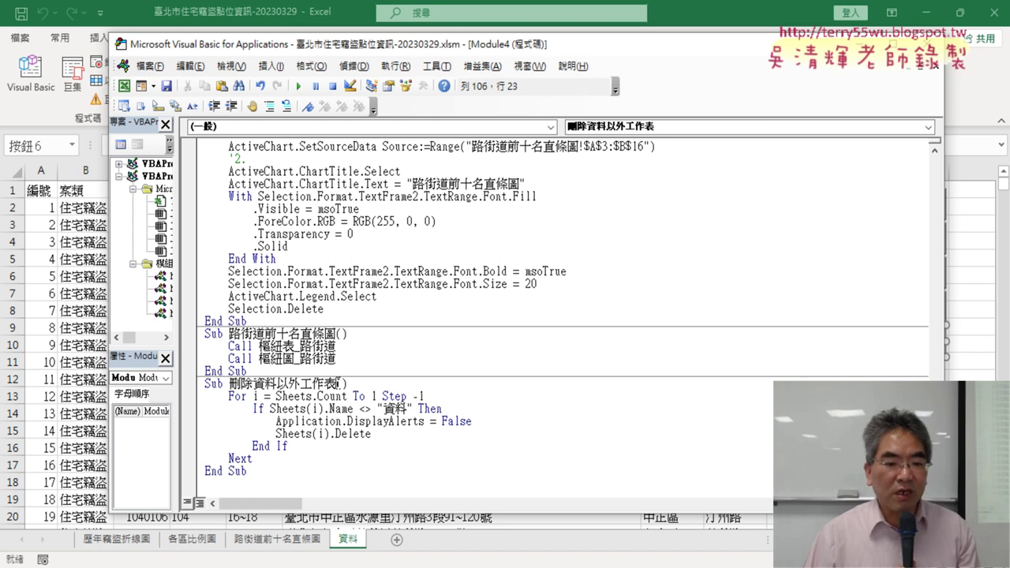
- Delete the procedure's existing body, leaving a blank line before End Sub
mouse_move(337, 384)
mouse_down()
mouse_move(371, 434)
mouse_move(348, 472)
mouse_up()
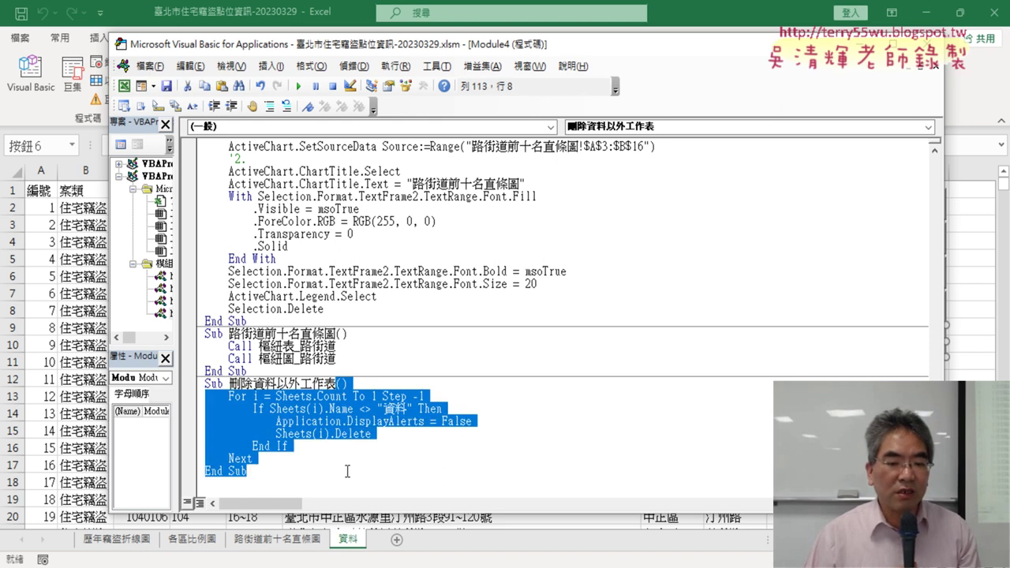
key(Delete)
key(Return)
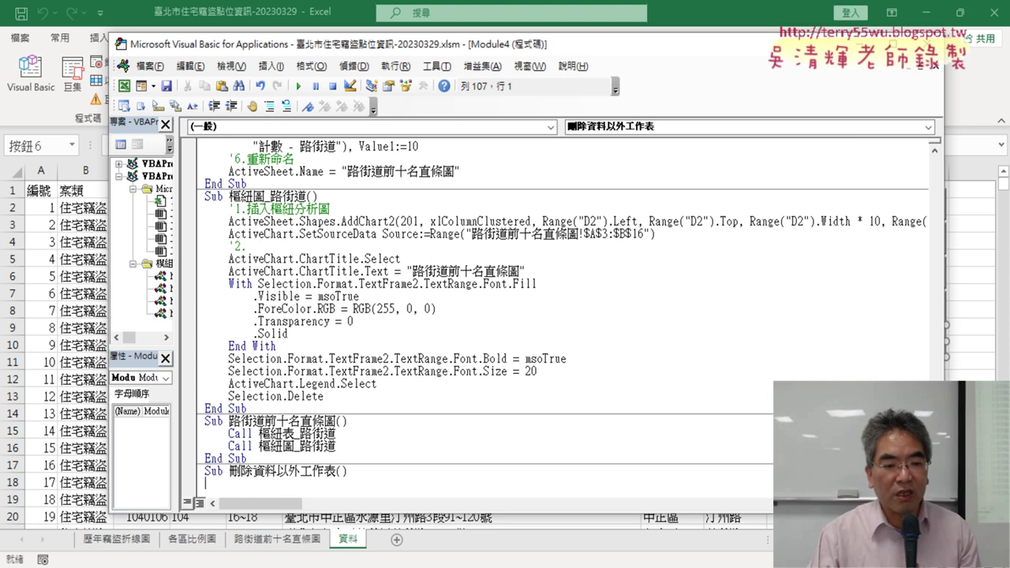
key(Down)
key(Down)
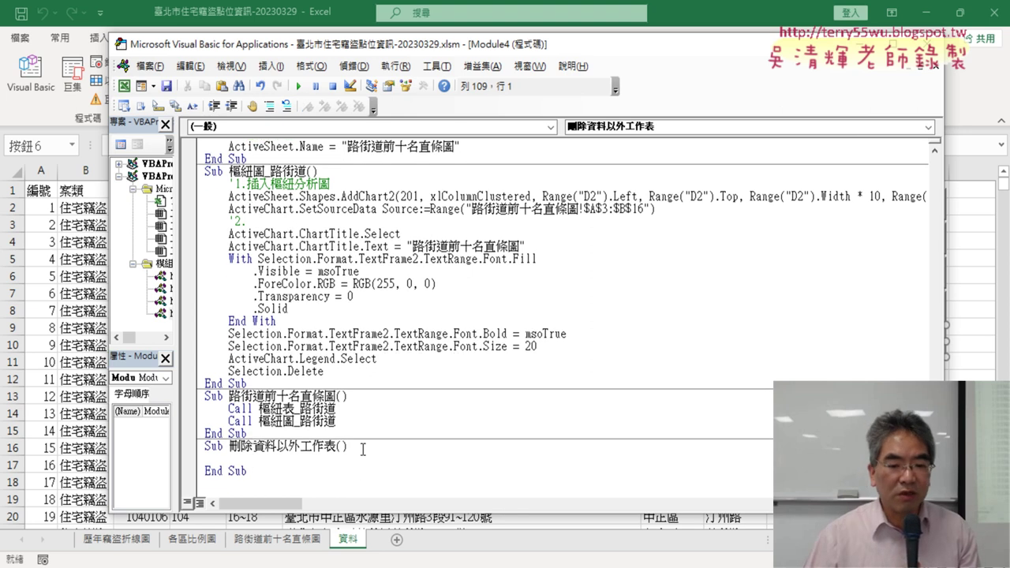
- Write the indented loop header For i = Sheets.Count To 1 Step -1, with a closing Next
click(360, 458)
key(Tab)
text(for i)
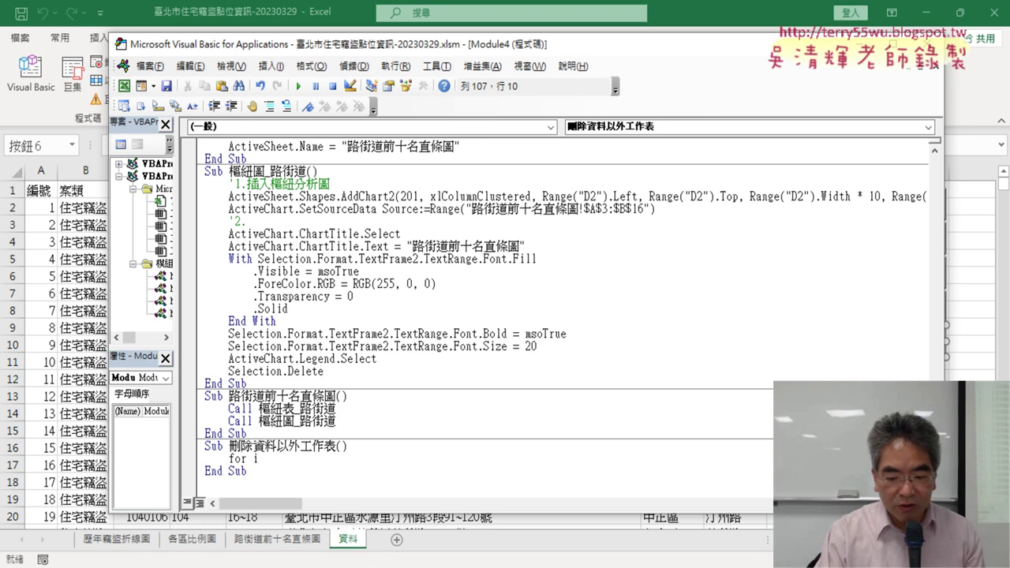
text(=sheet)
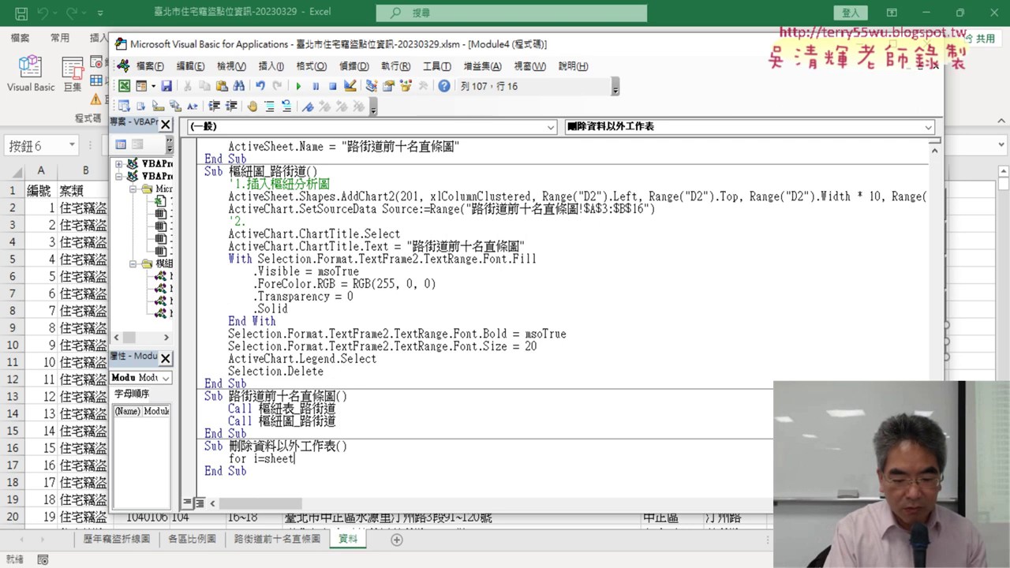
text(s.c)
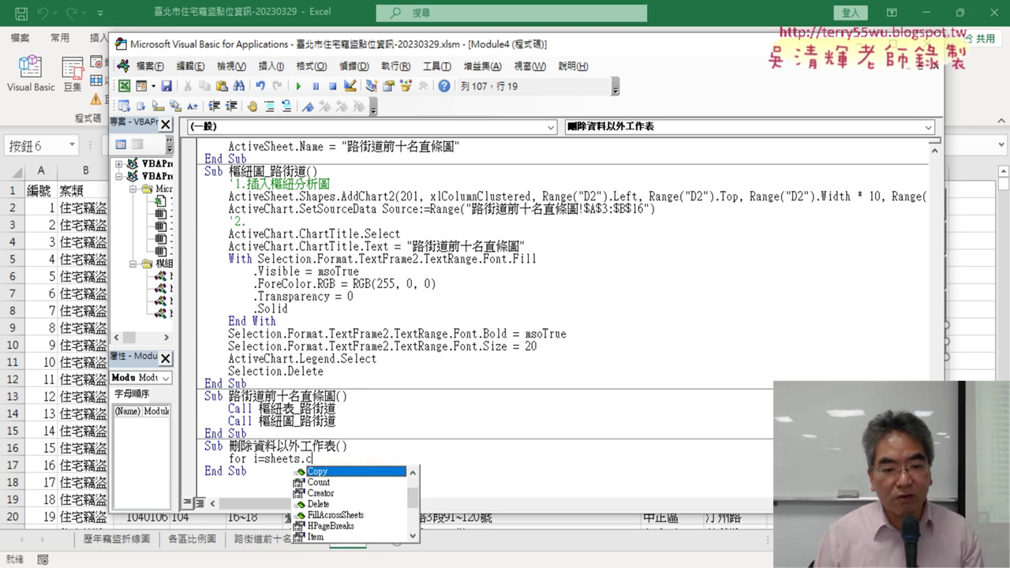
key(Down)
key(space)
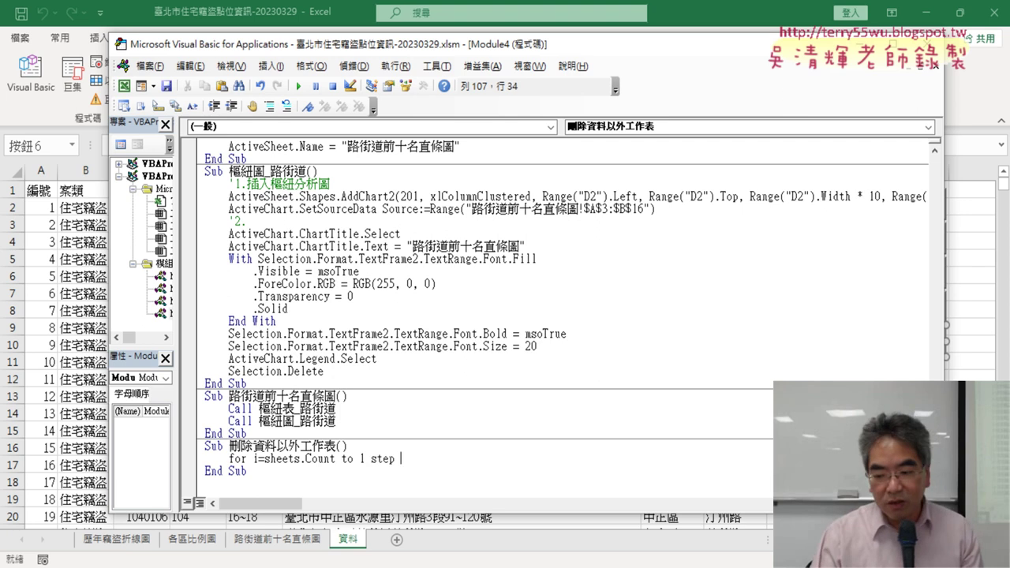
text(-1)
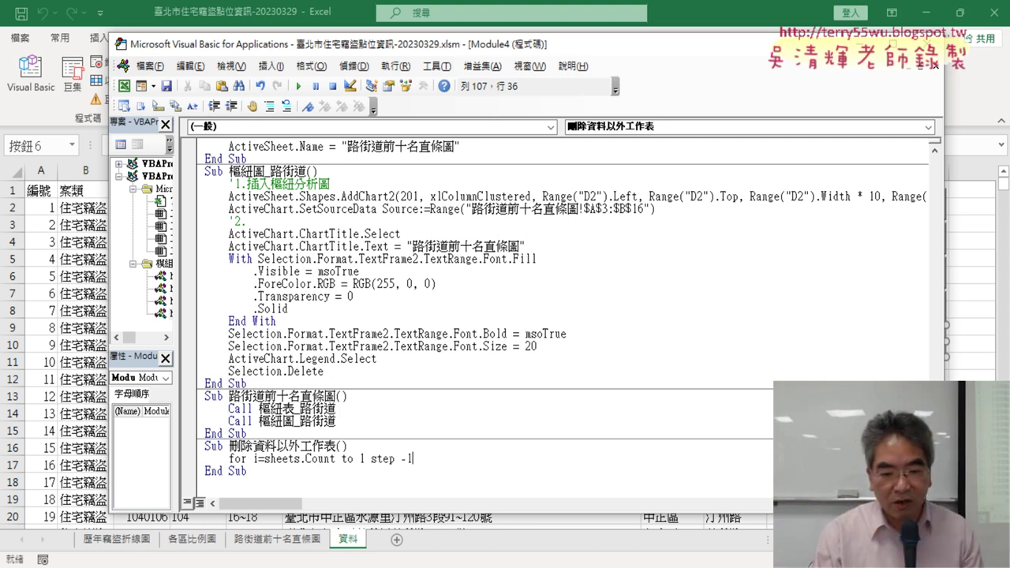
key(Return)
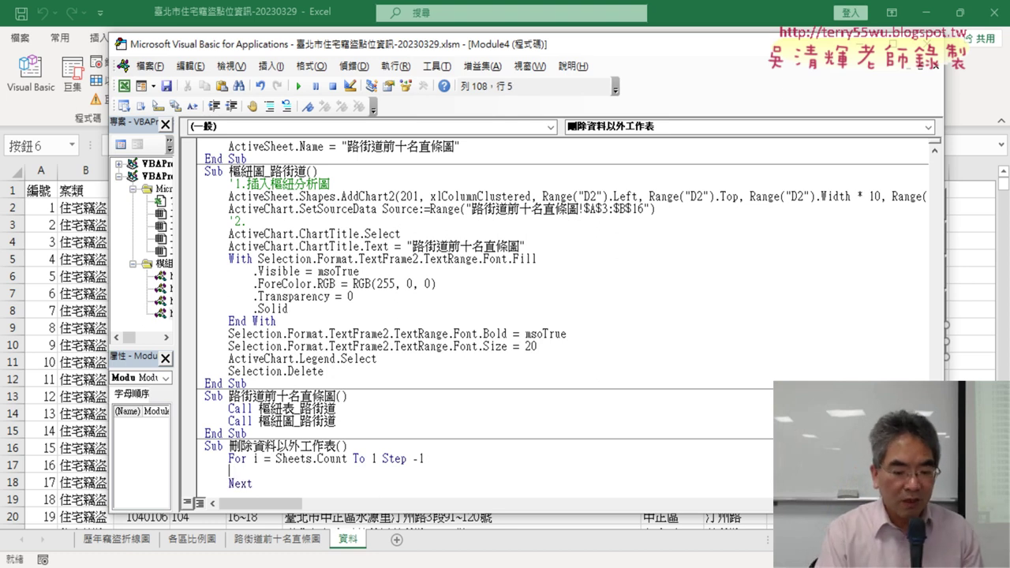
- Type the condition If Sheets(i).Name = "資料" Then inside the loop
text(i)
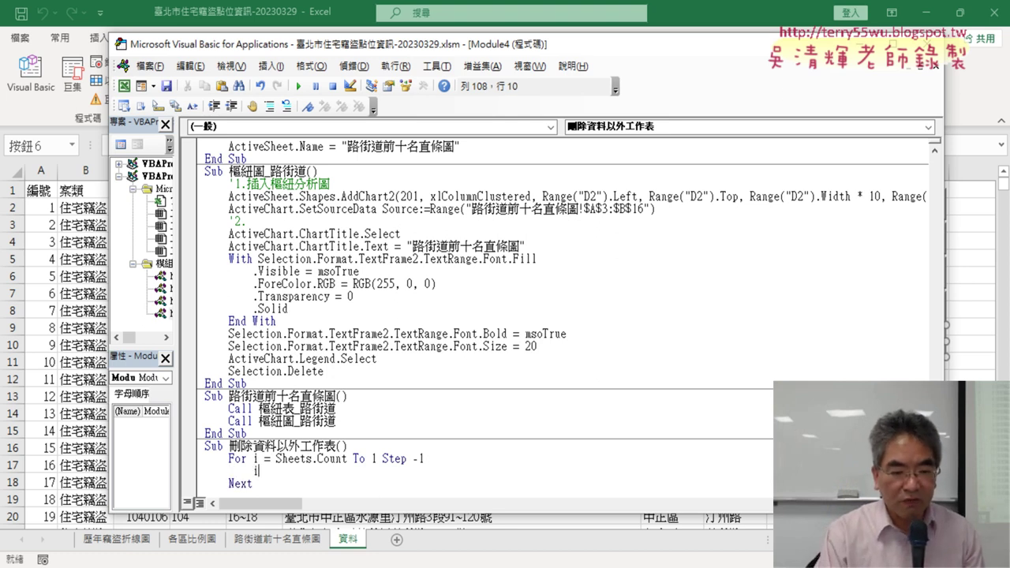
text(f )
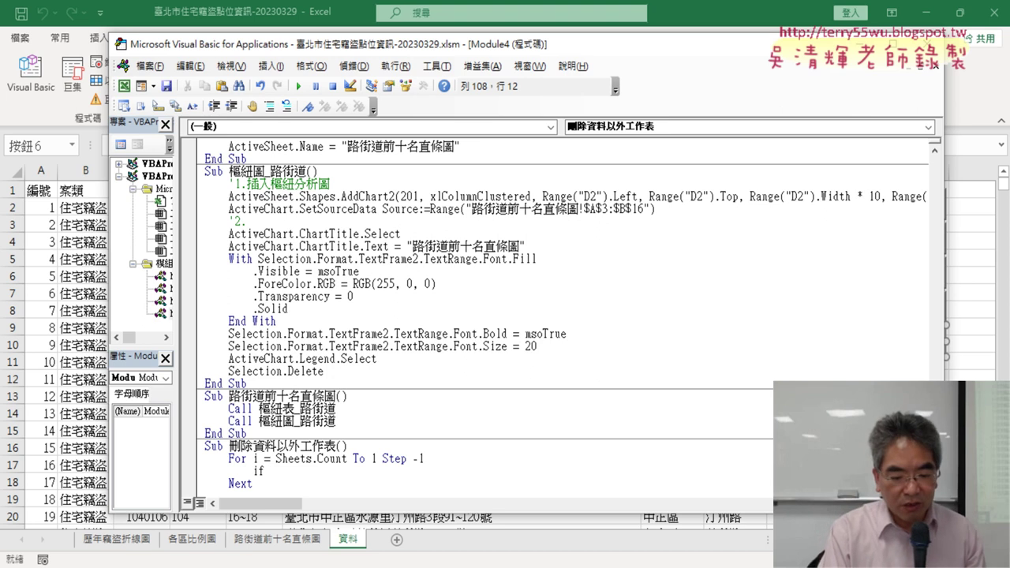
text(she)
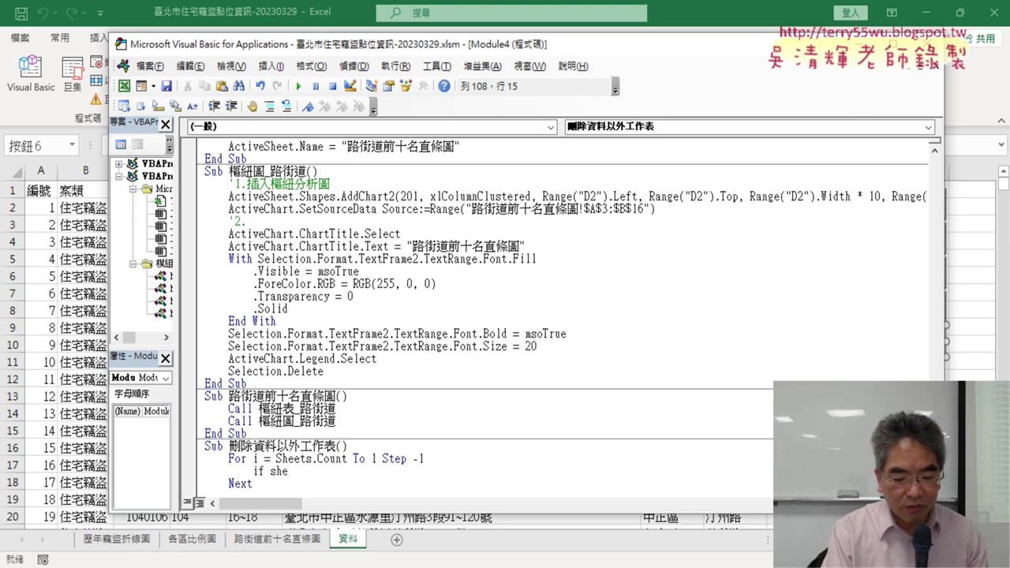
text(et)
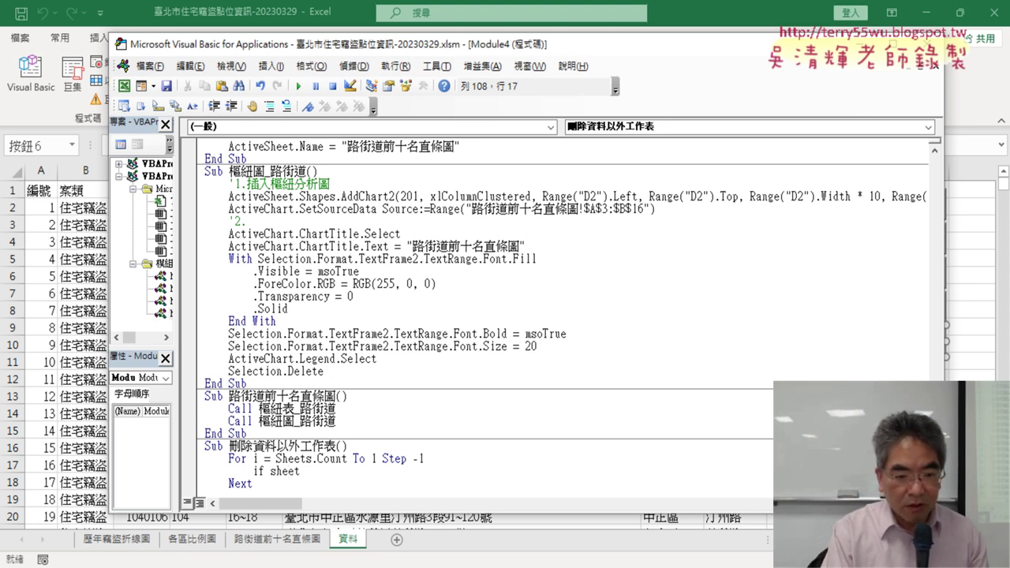
text(s()
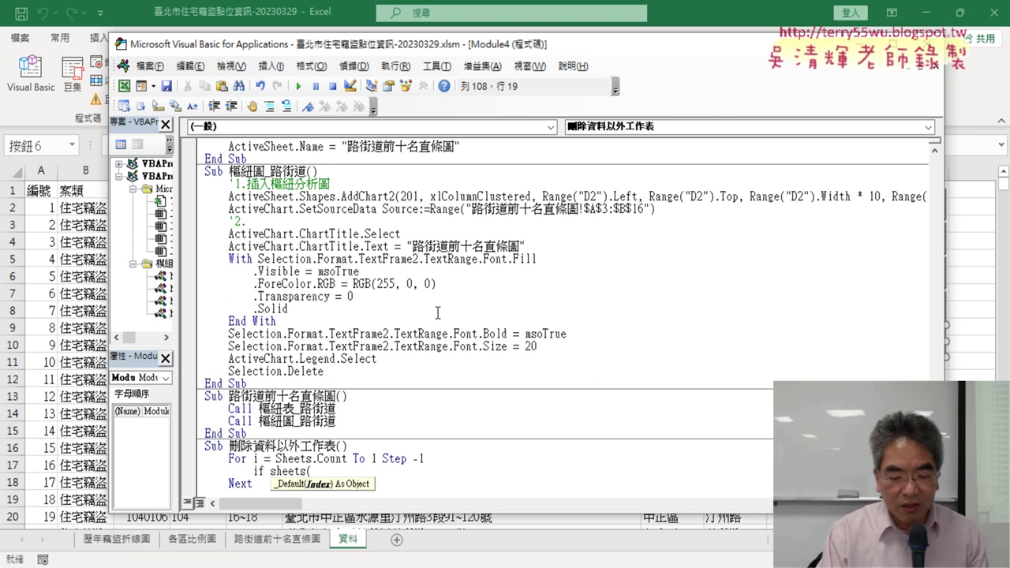
text(i))
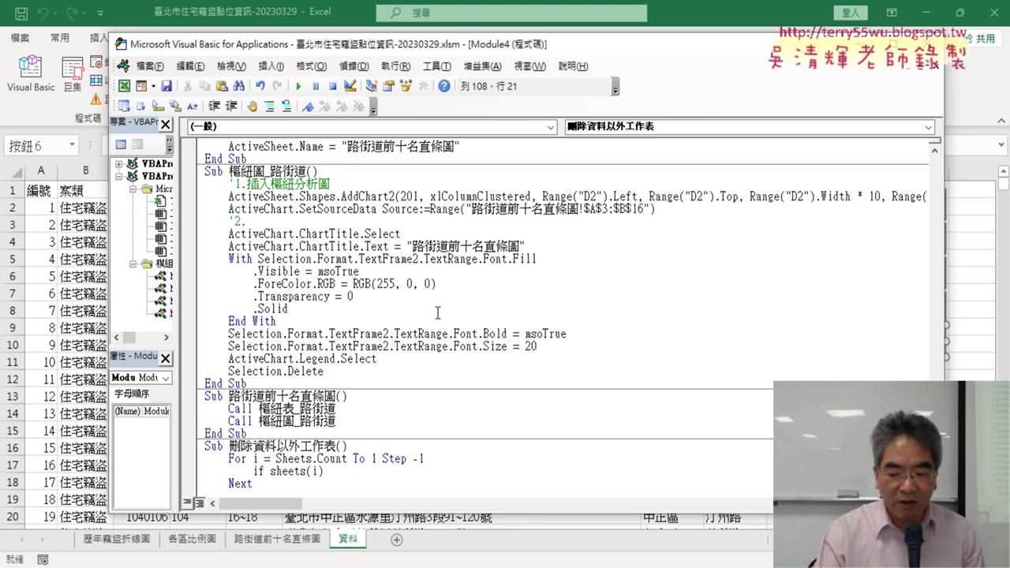
text(.)
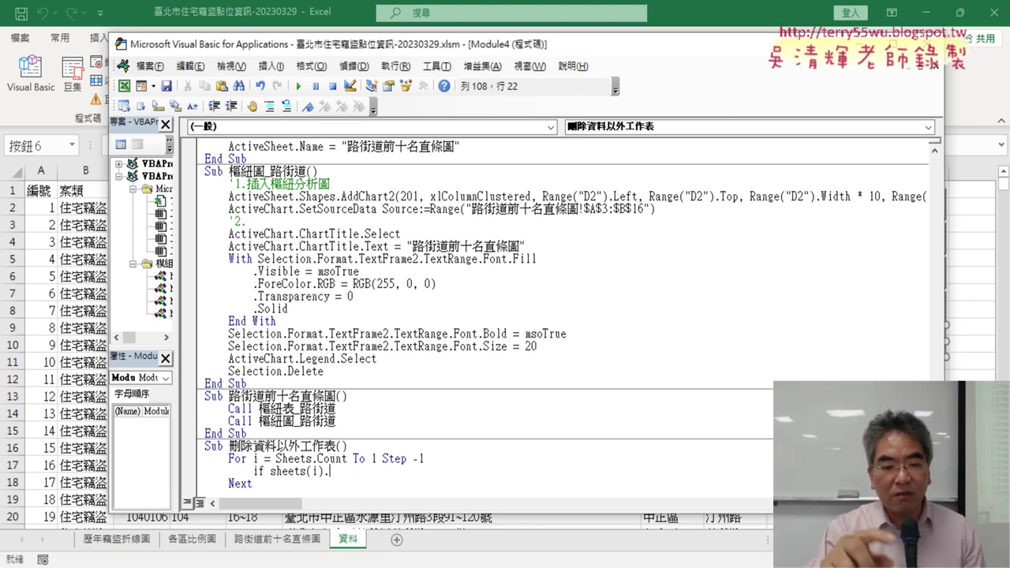
text(nam)
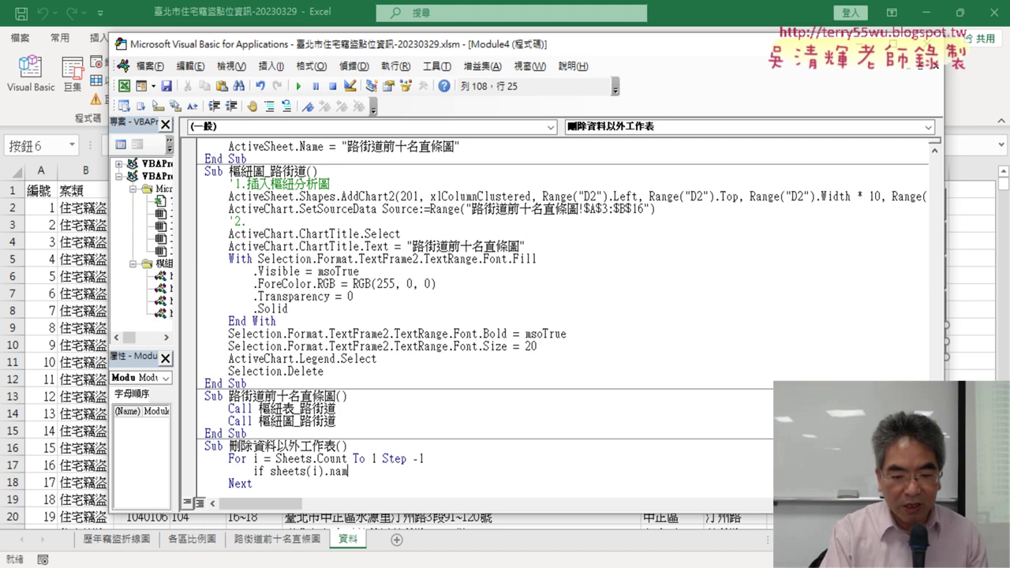
text(e=)
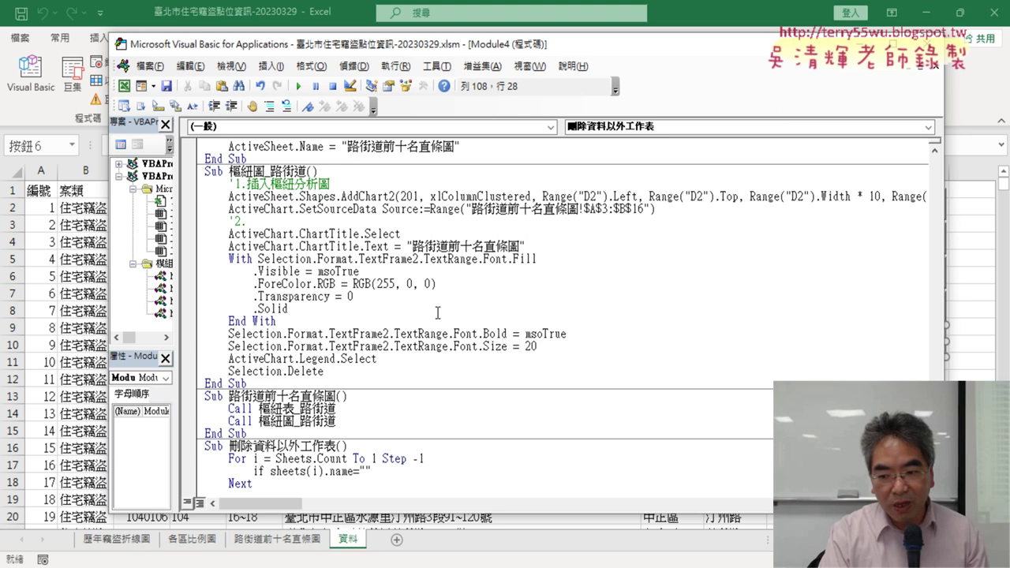
text(資ㄌ一)
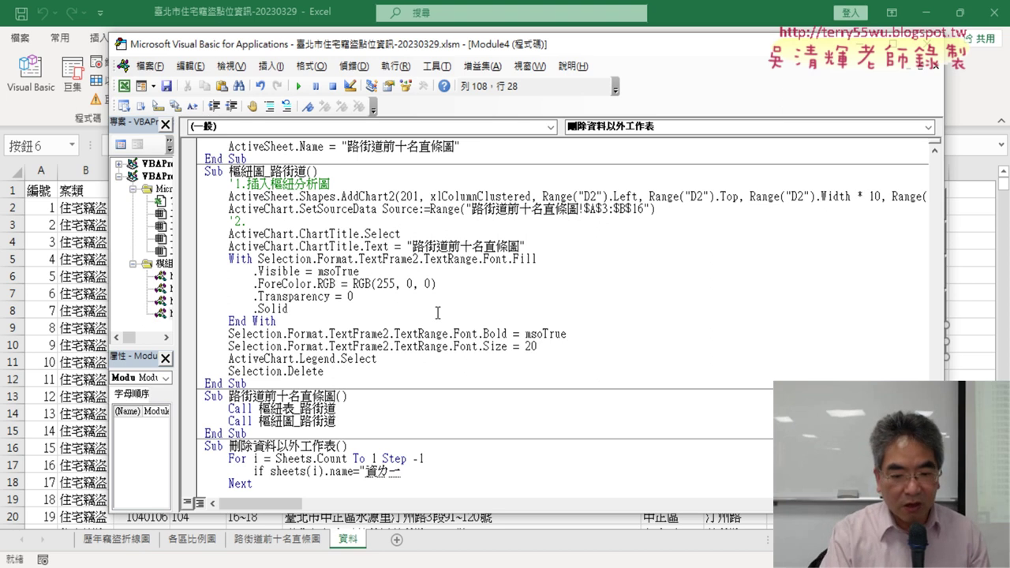
text(料" )
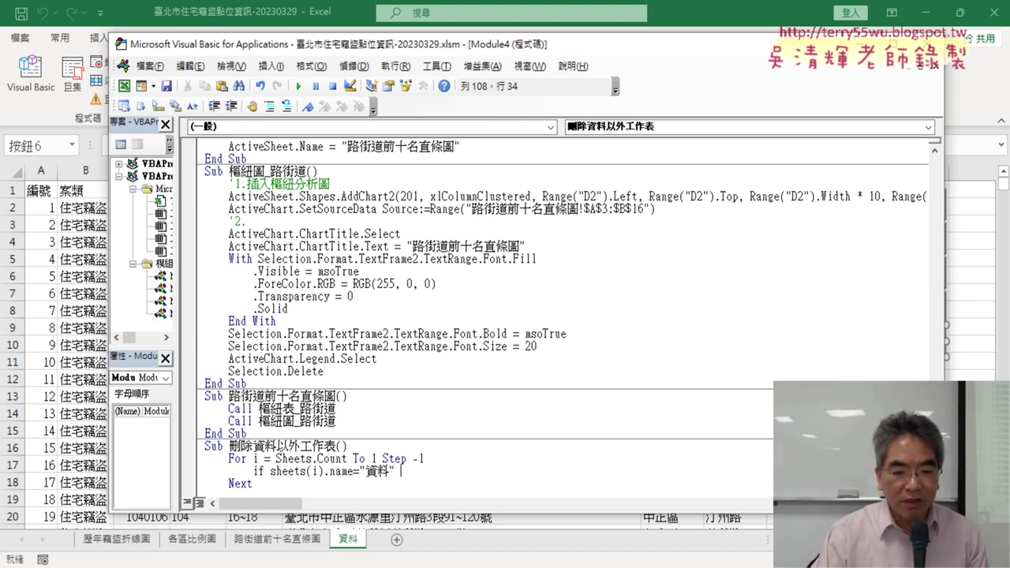
text(then)
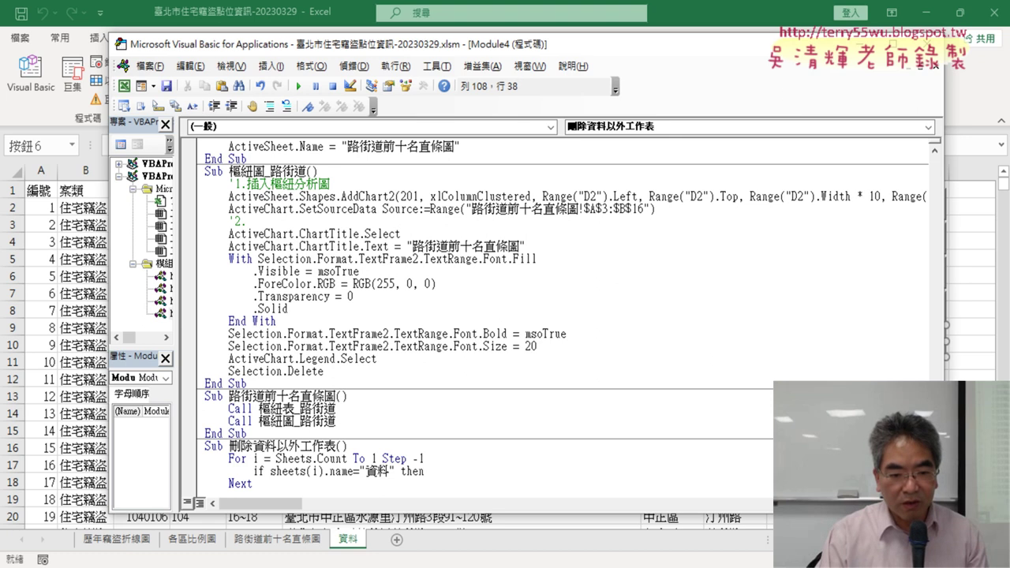
key(Return)
key(Return)
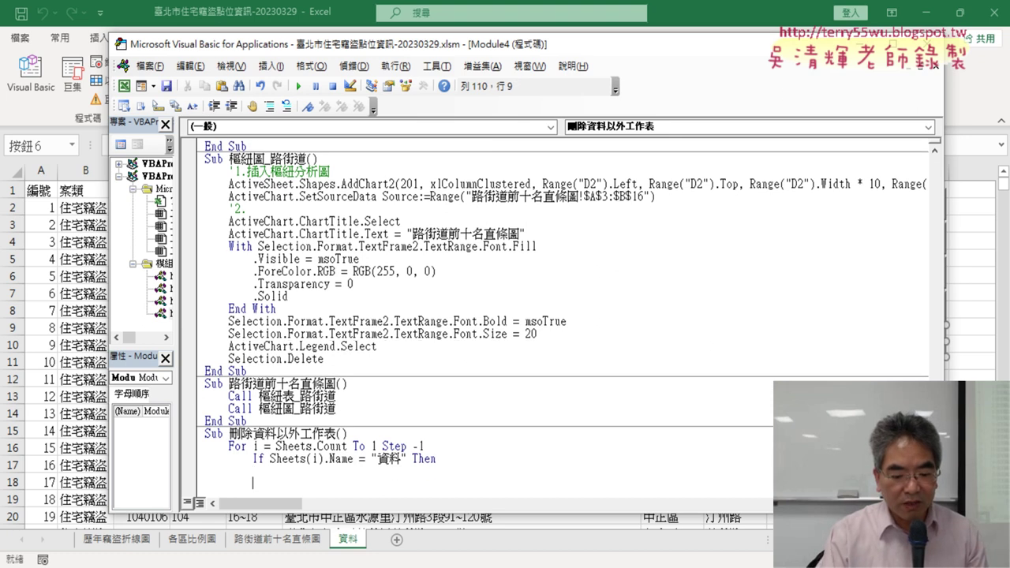
- Close the If block with End If and change the name test's = to <>
text(en)
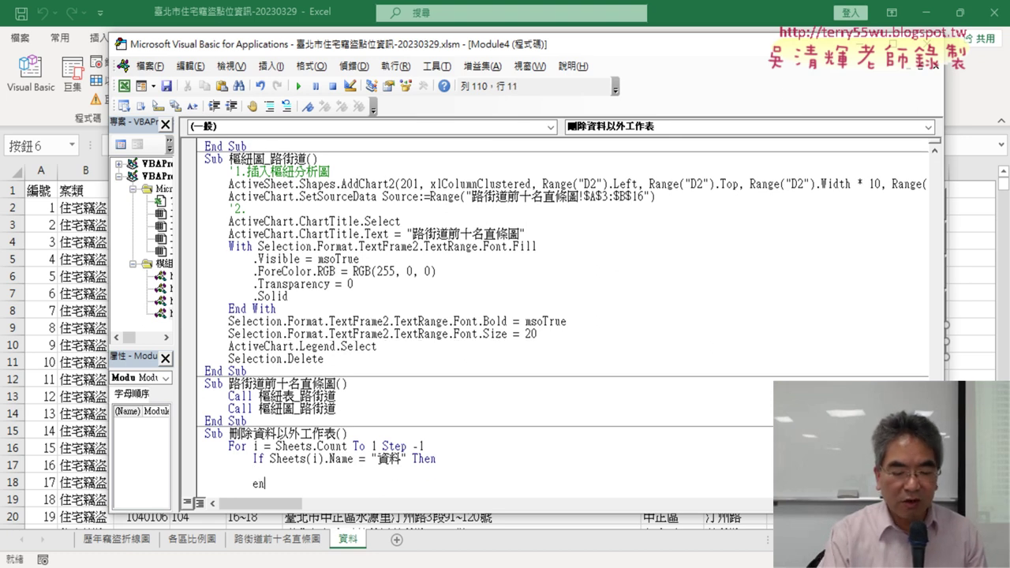
text(d i)
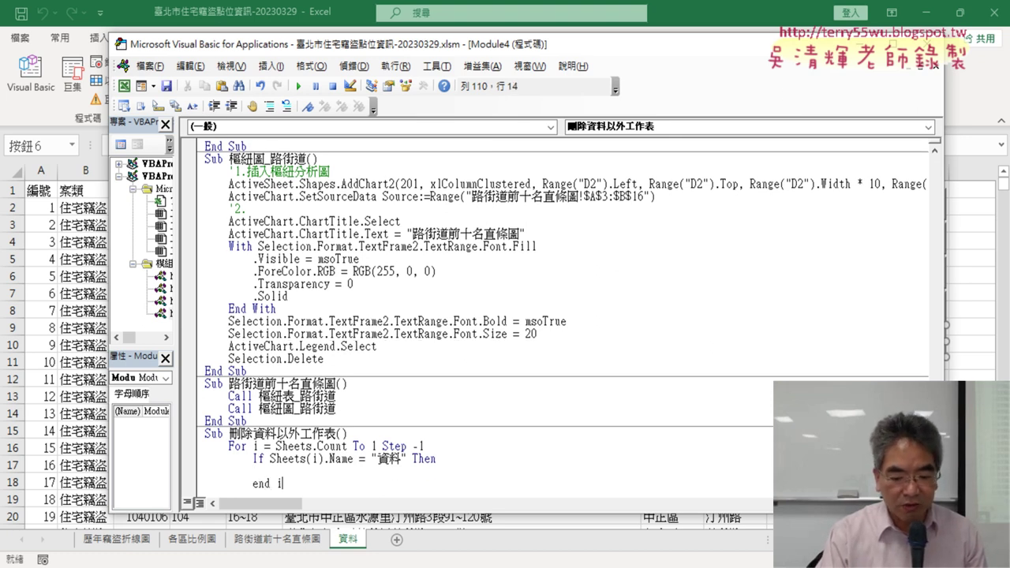
text(f)
key(Up)
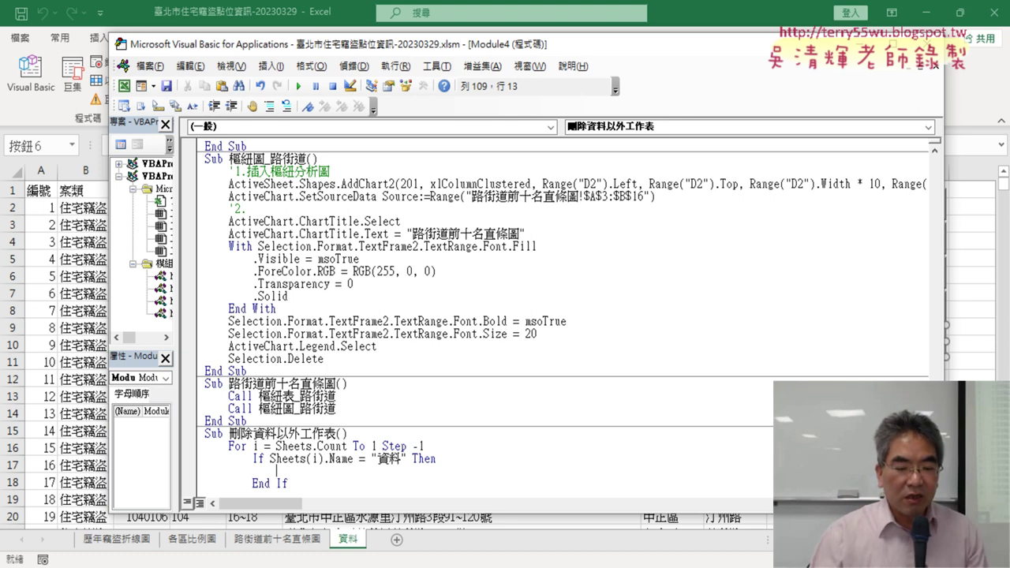
scroll(417, 456, down, 1)
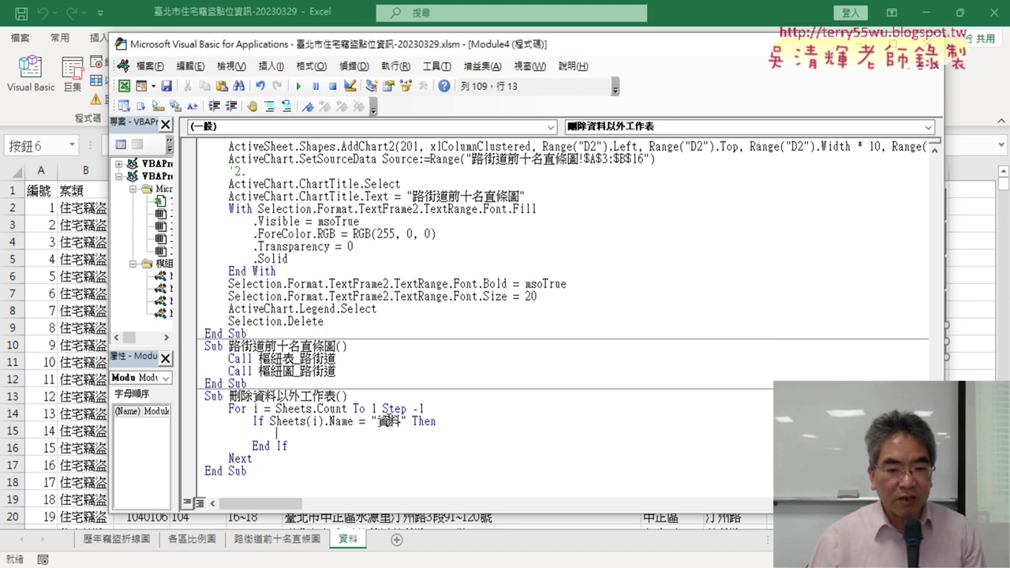
drag(361, 424, 367, 426)
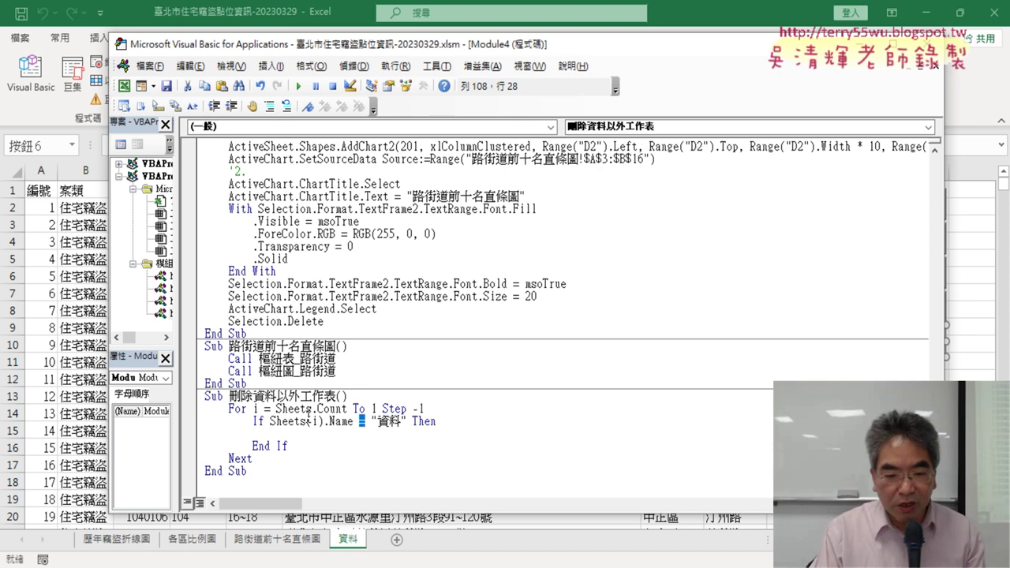
text(<)
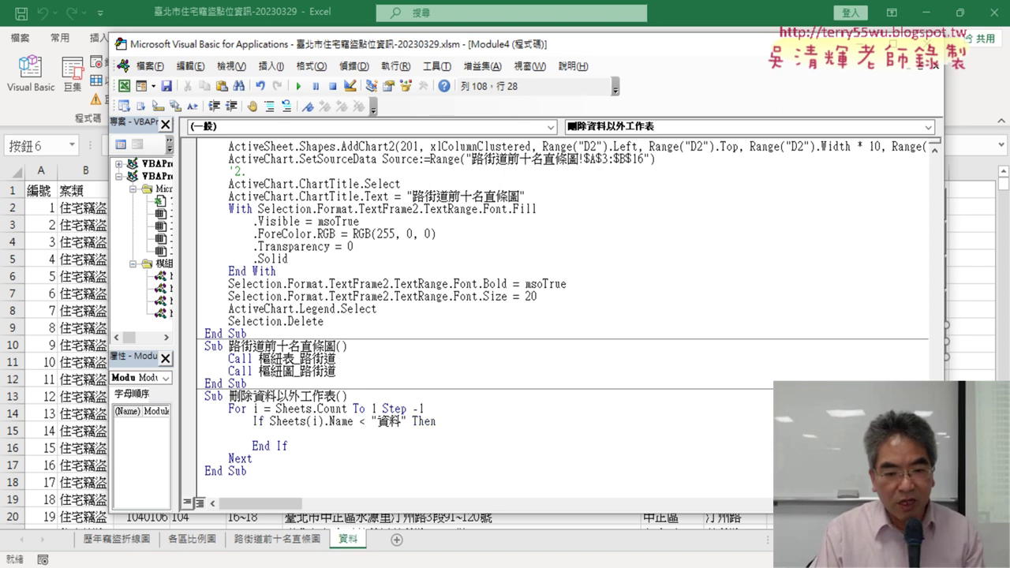
text(>)
click(414, 444)
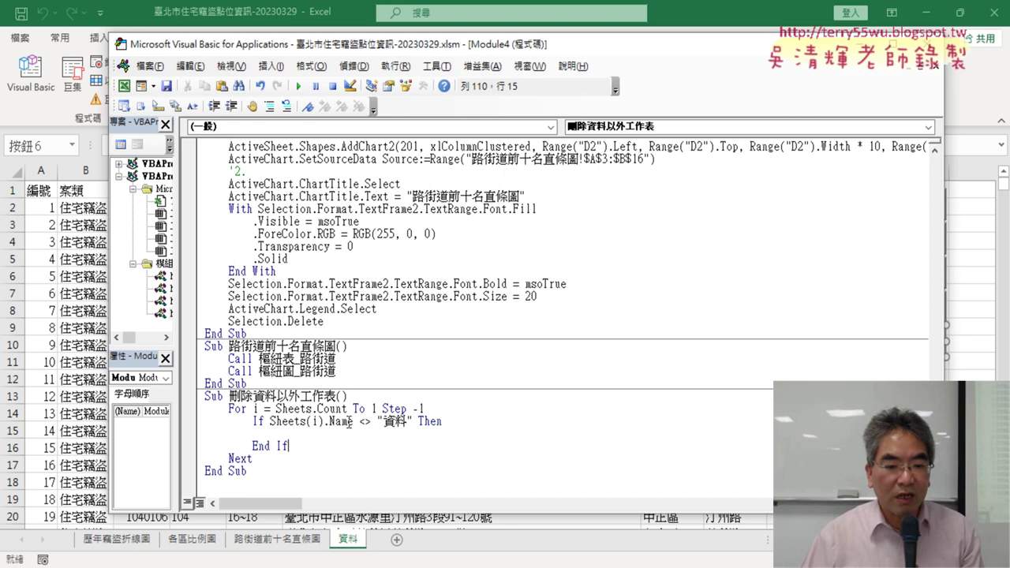
- Add Sheets(i).Delete inside the If block so non-資料 sheets get deleted
drag(272, 421, 412, 423)
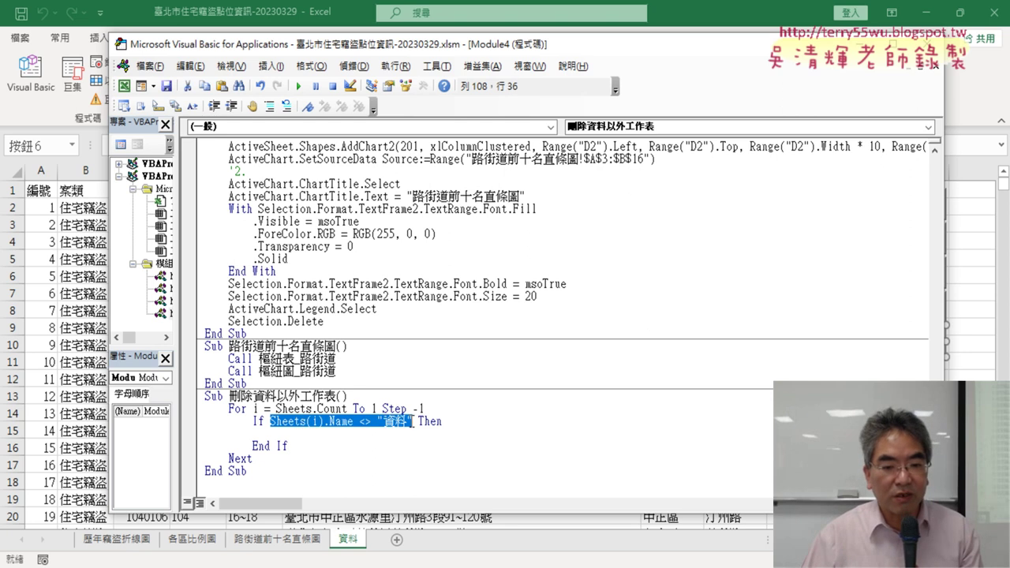
click(278, 434)
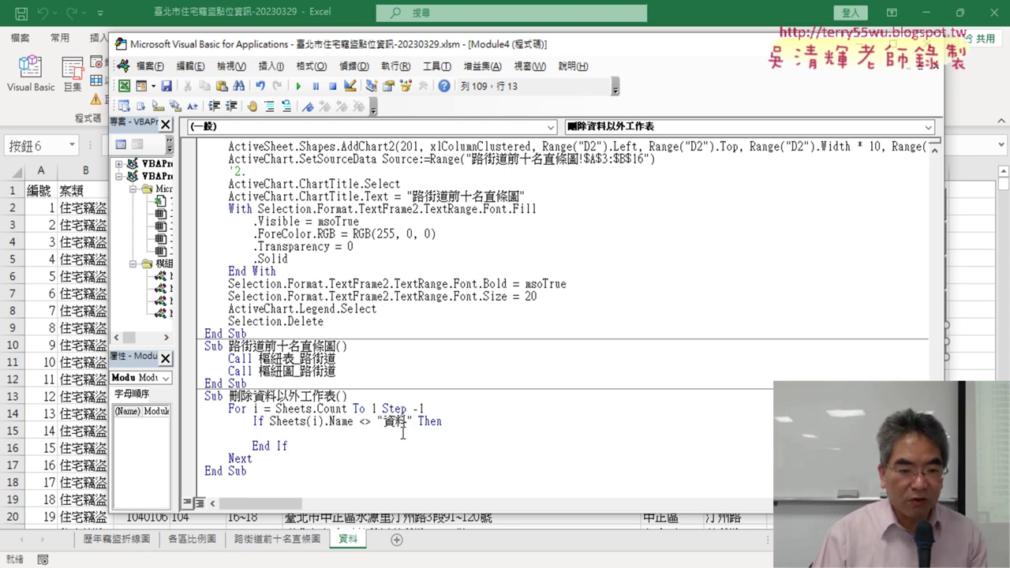
mouse_move(269, 421)
mouse_down()
mouse_move(323, 423)
mouse_move(317, 442)
mouse_up()
text(Sheets(i)
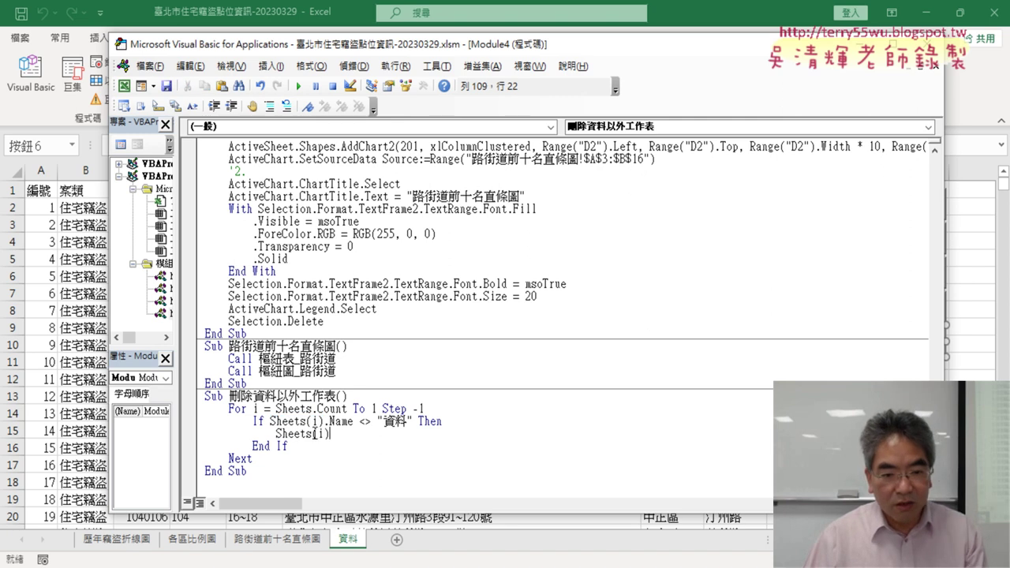
text(.)
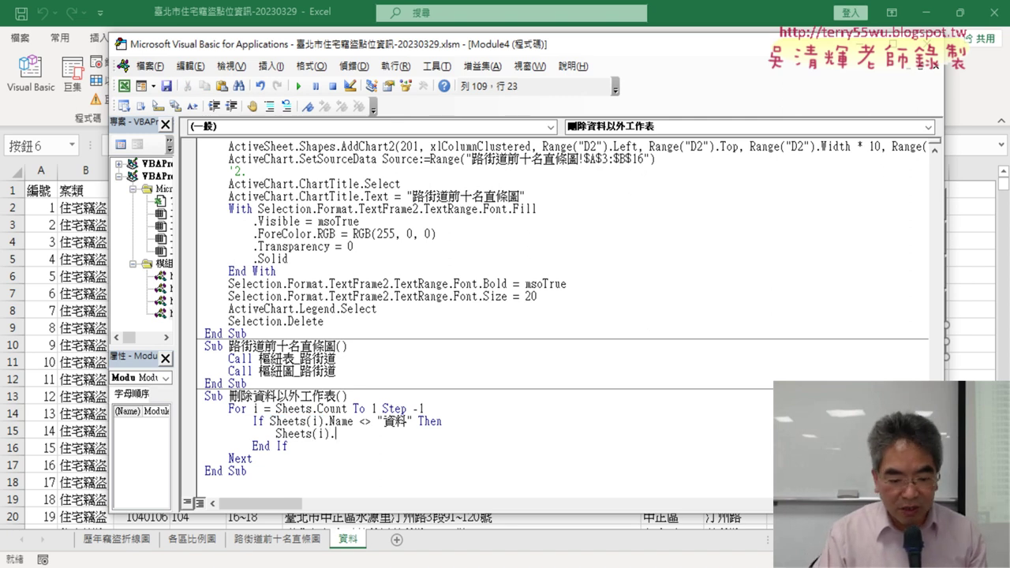
text(del)
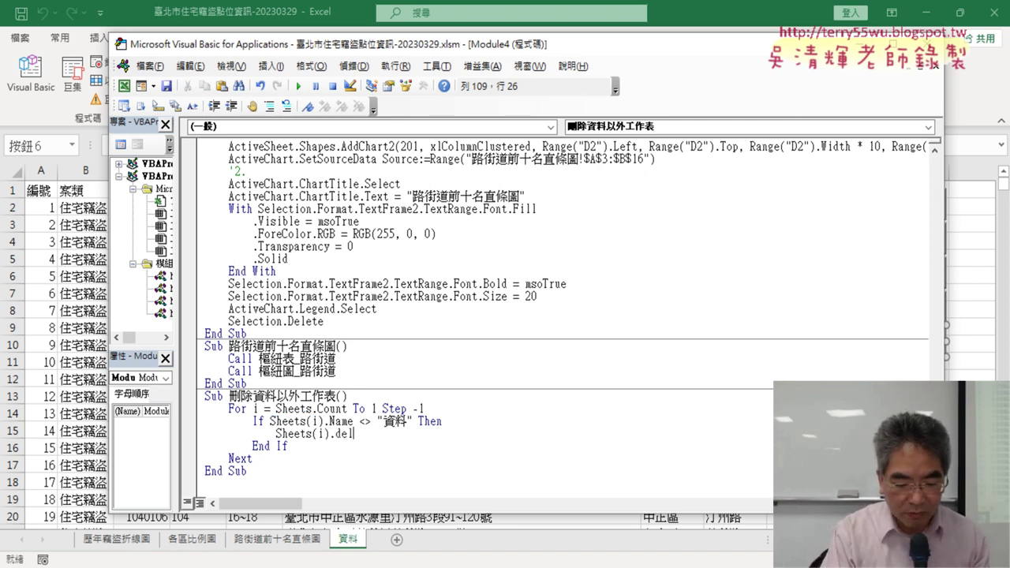
text(ete)
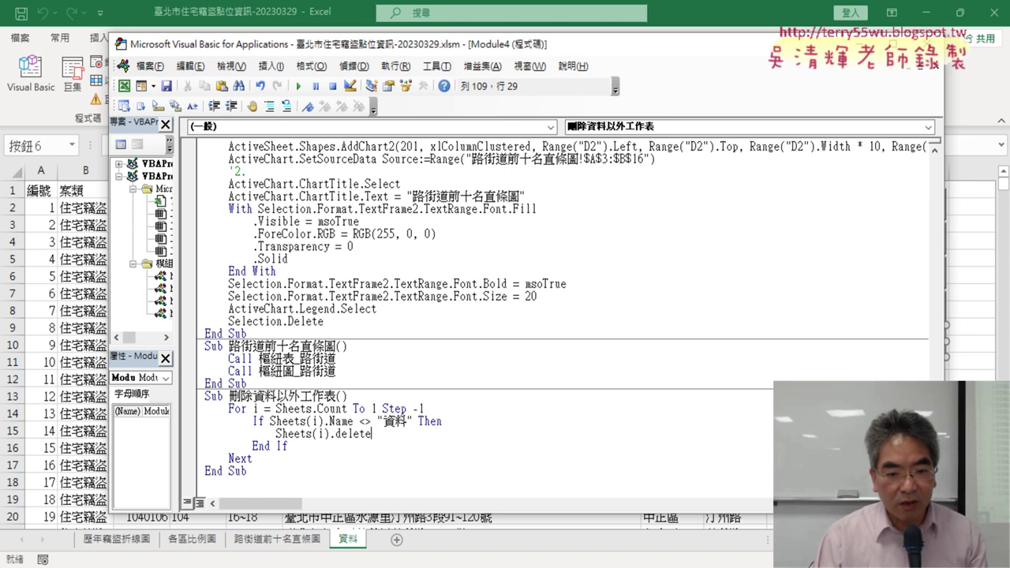
key(Down)
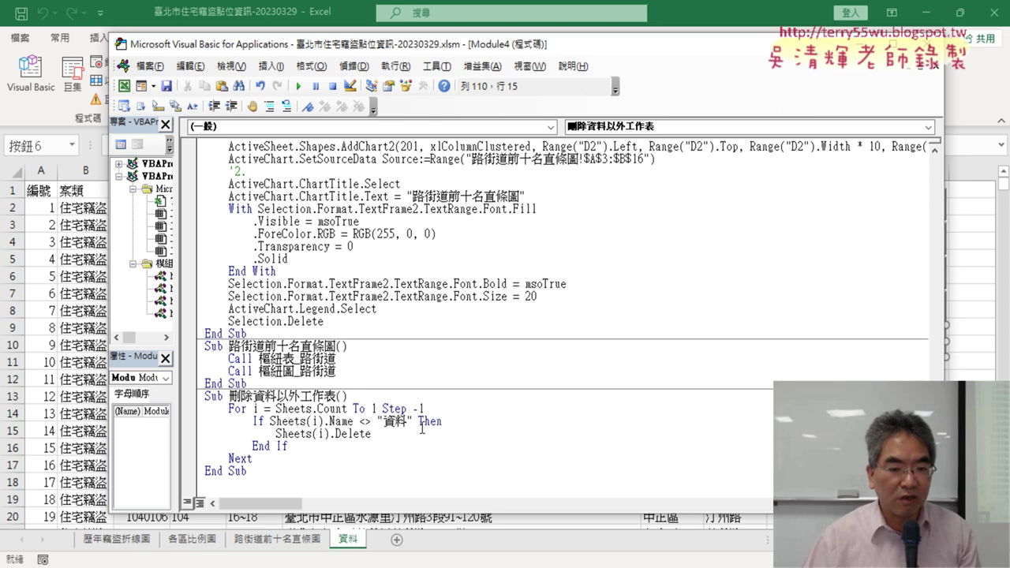
drag(276, 408, 426, 409)
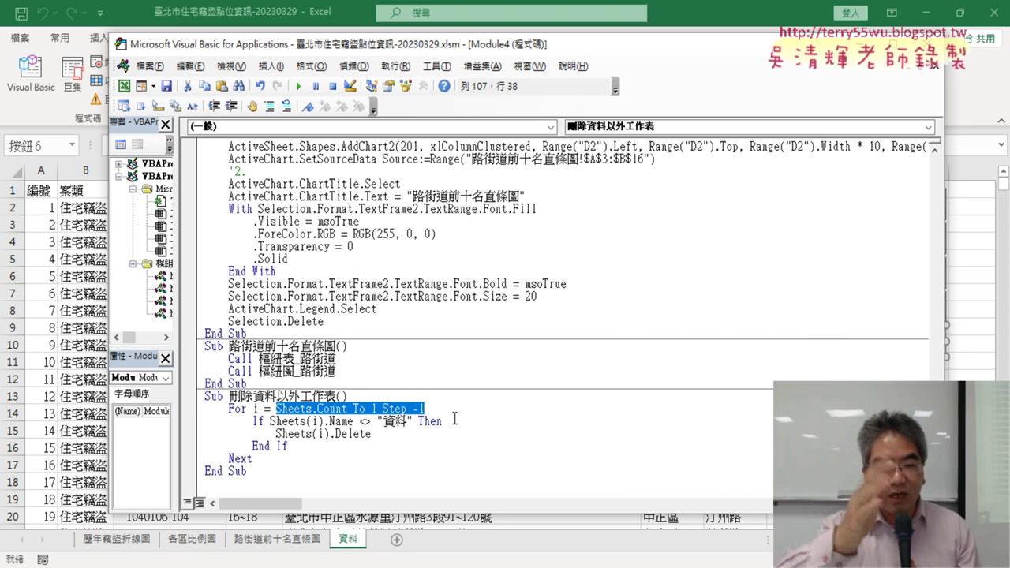
- Step through the macro with F8, past the 資料 check, until Sheets(i).Delete raises a confirmation
key(F8)
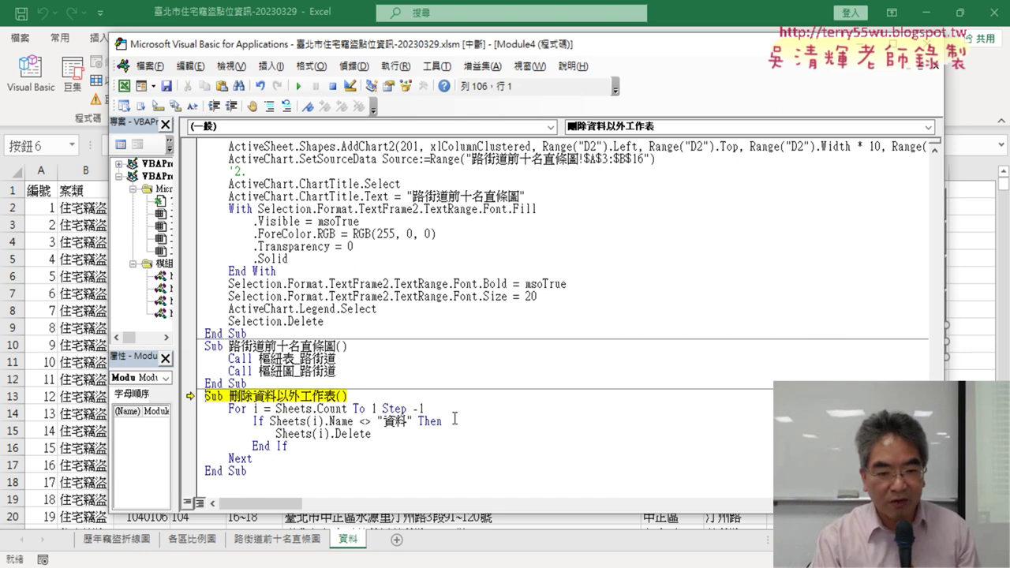
key(F8)
key(F8)
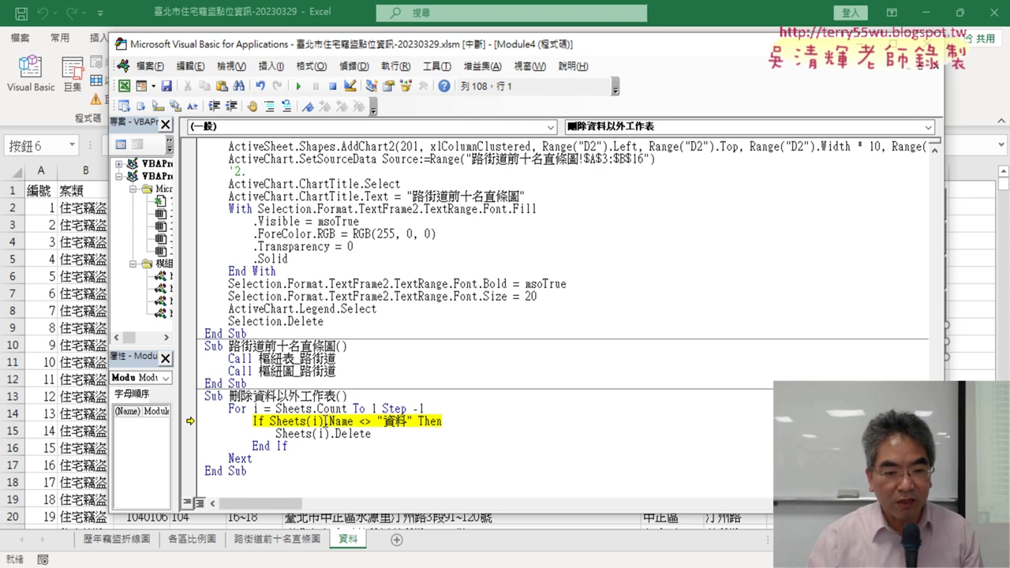
mouse_move(314, 421)
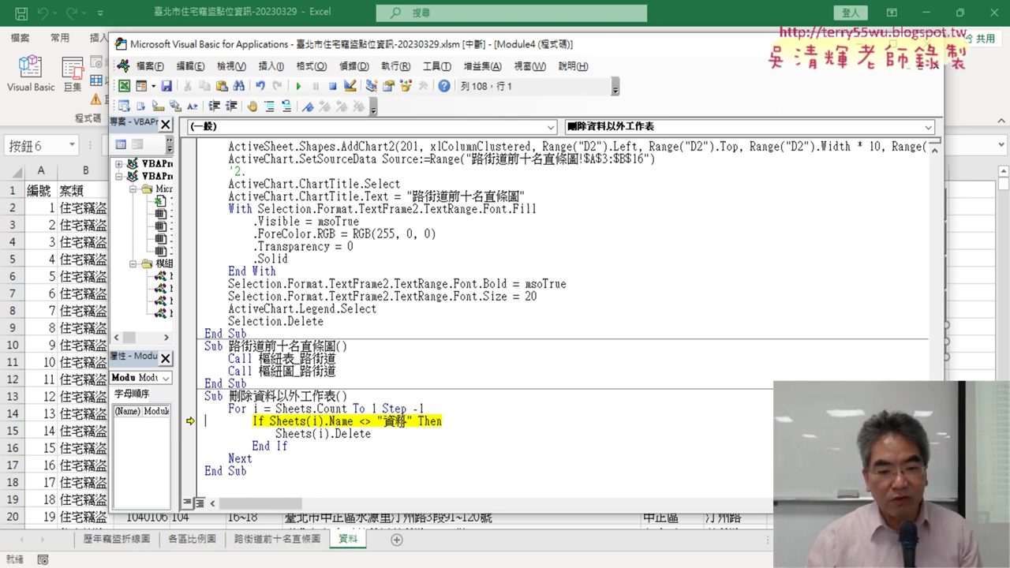
drag(413, 421, 270, 422)
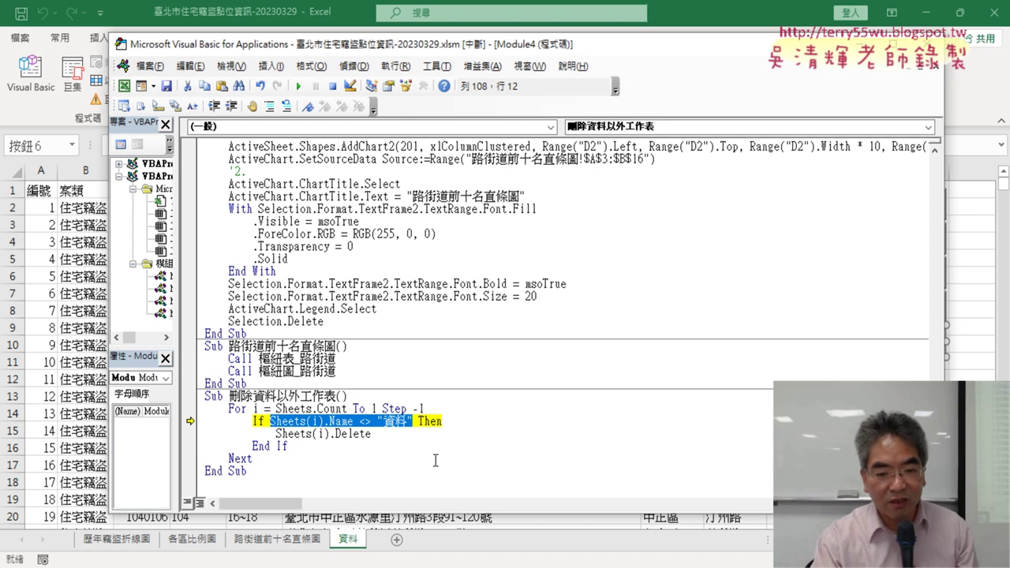
key(F8)
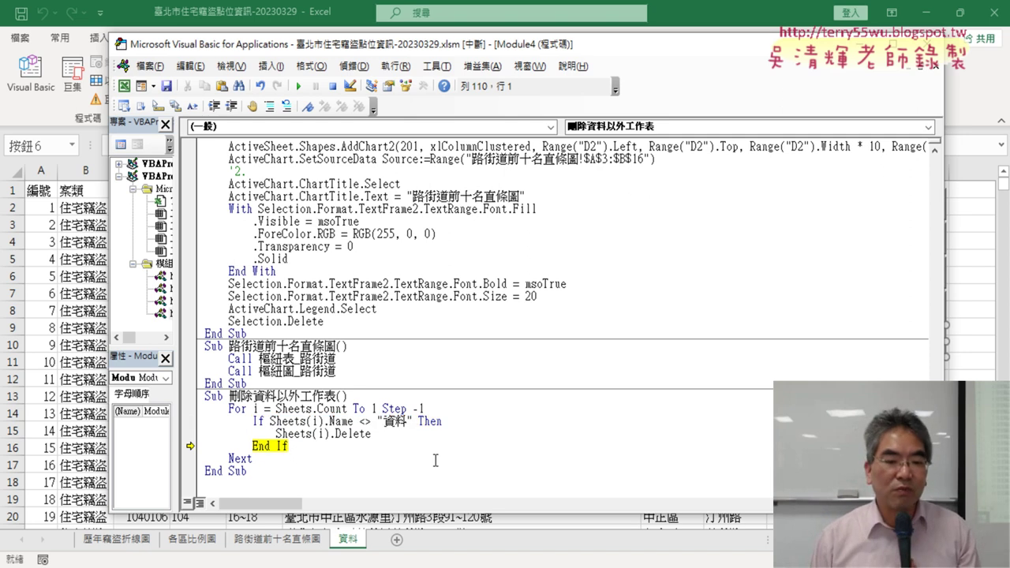
key(F8)
key(F8)
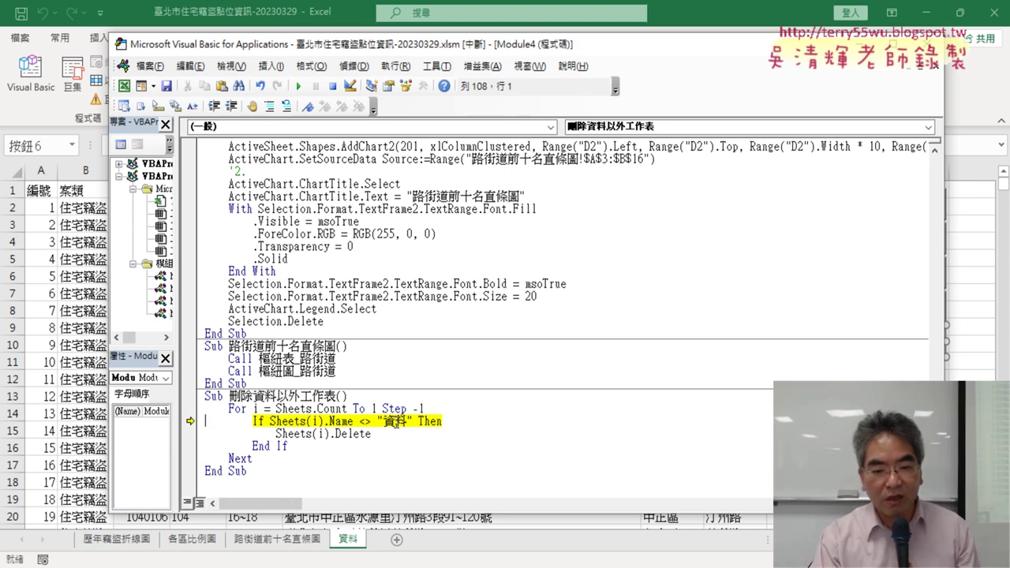
key(F8)
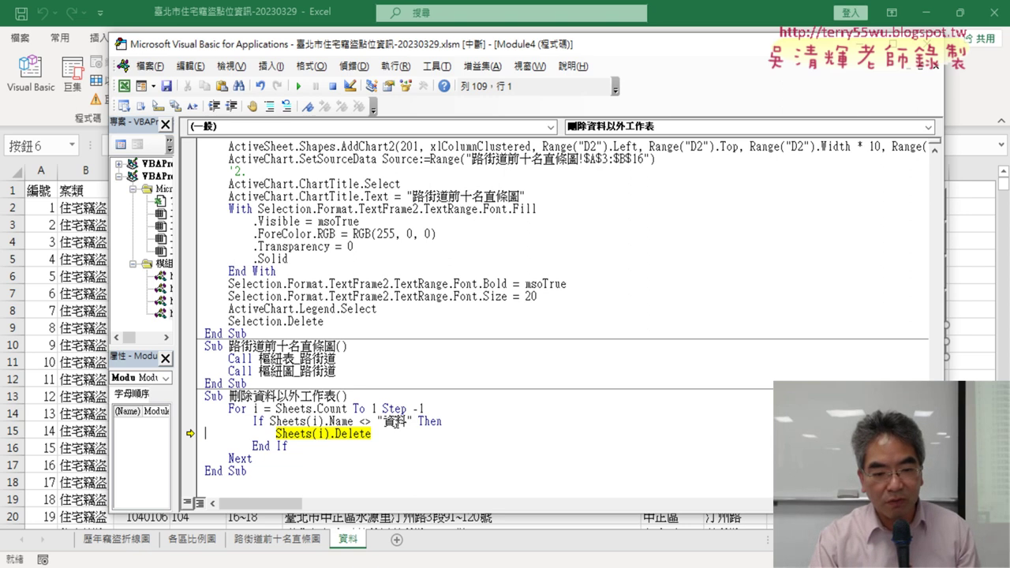
key(F8)
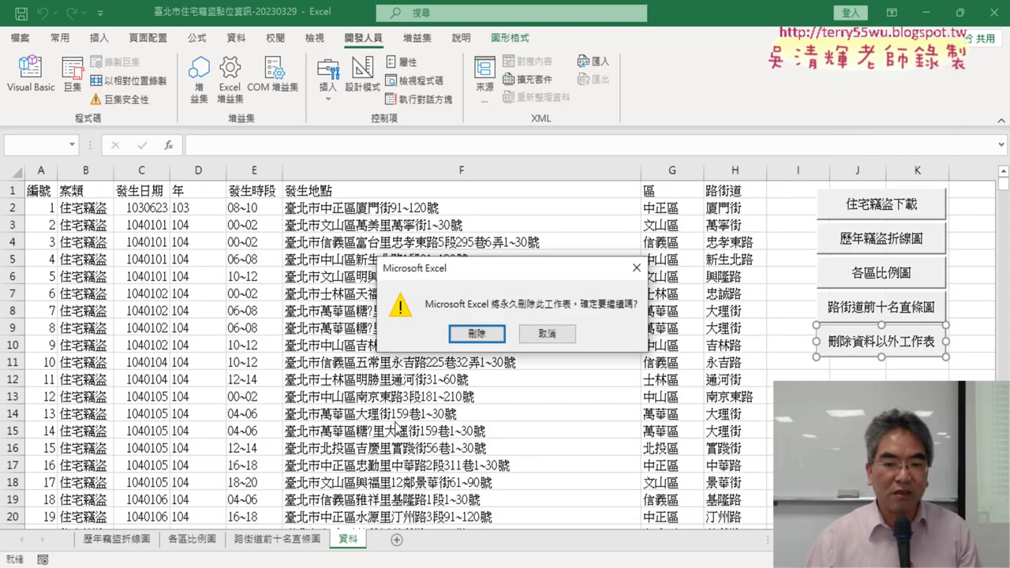
- Confirm deleting 路街道前十名直條圖, 各區比例圖 and 歷年竊盜折線圖, leaving only 資料
click(478, 335)
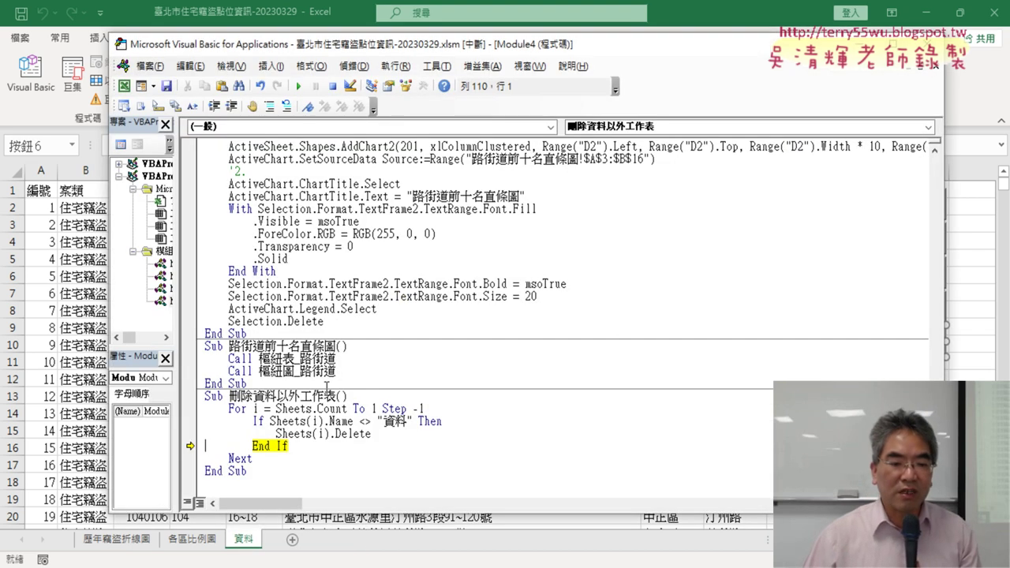
click(299, 92)
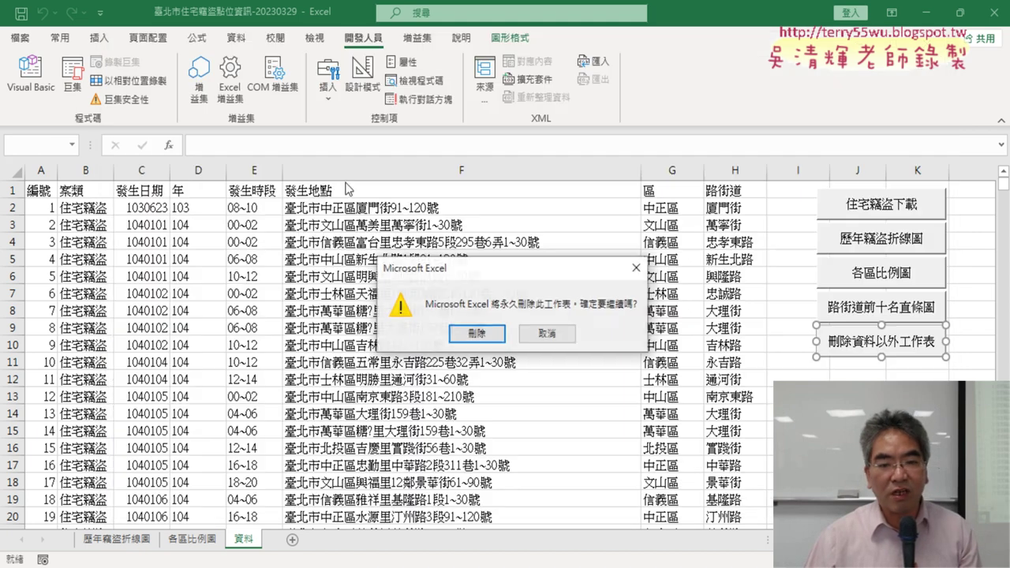
click(477, 335)
click(476, 334)
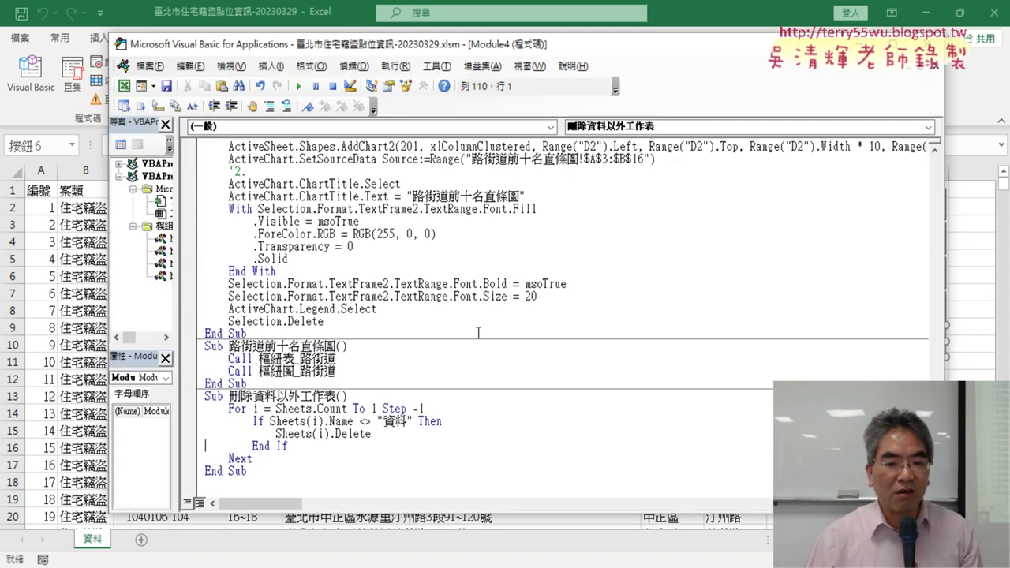
click(460, 423)
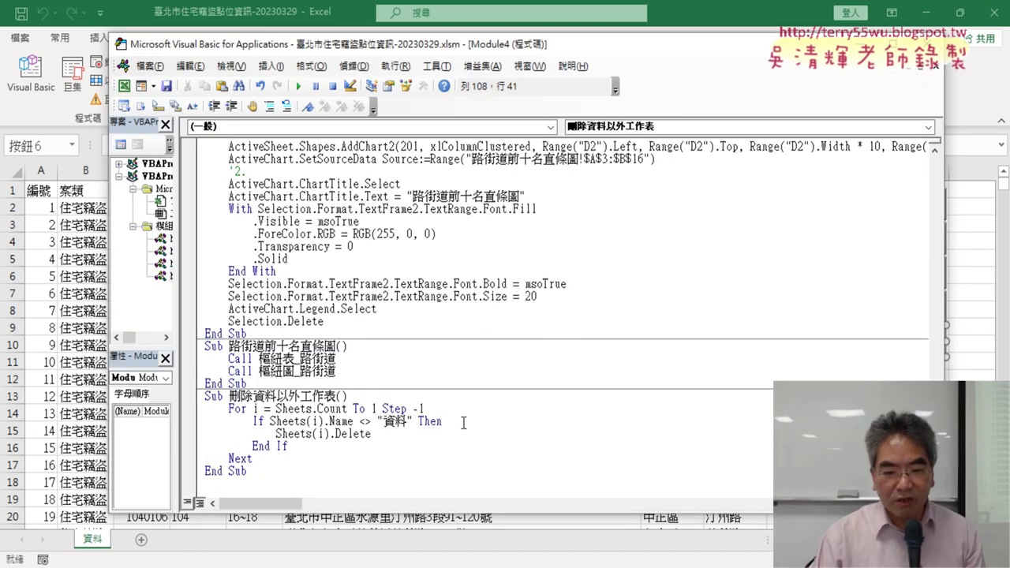
- Insert an indented Application.DisplayAlerts = False line directly above Sheets(i).Delete
key(Return)
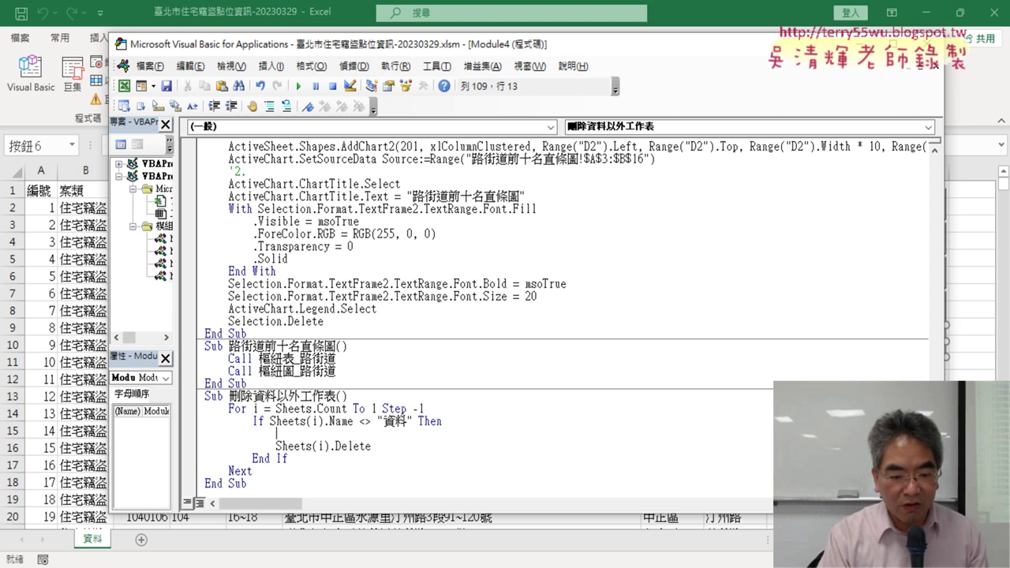
key(Tab)
text(ap)
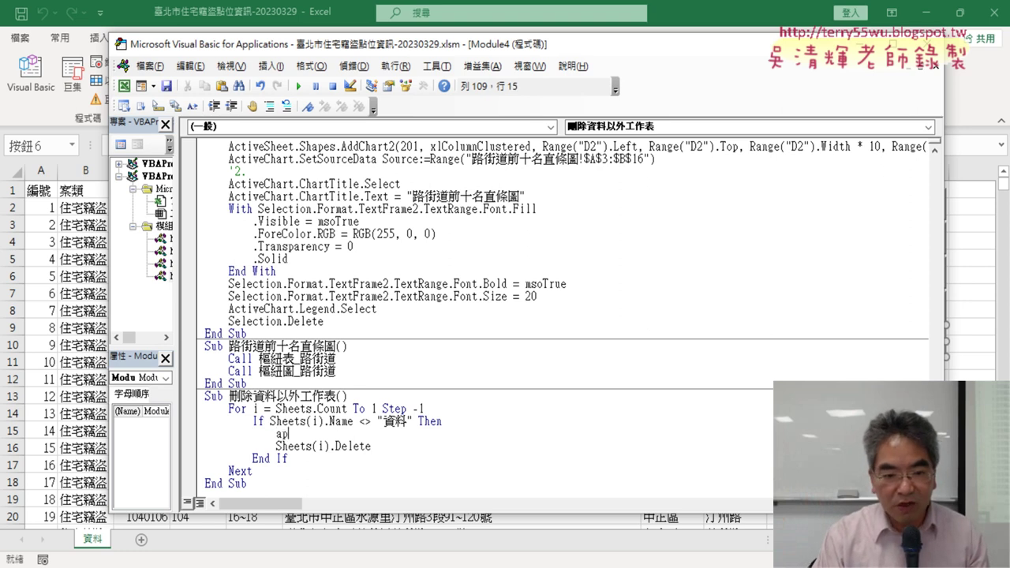
text(pl)
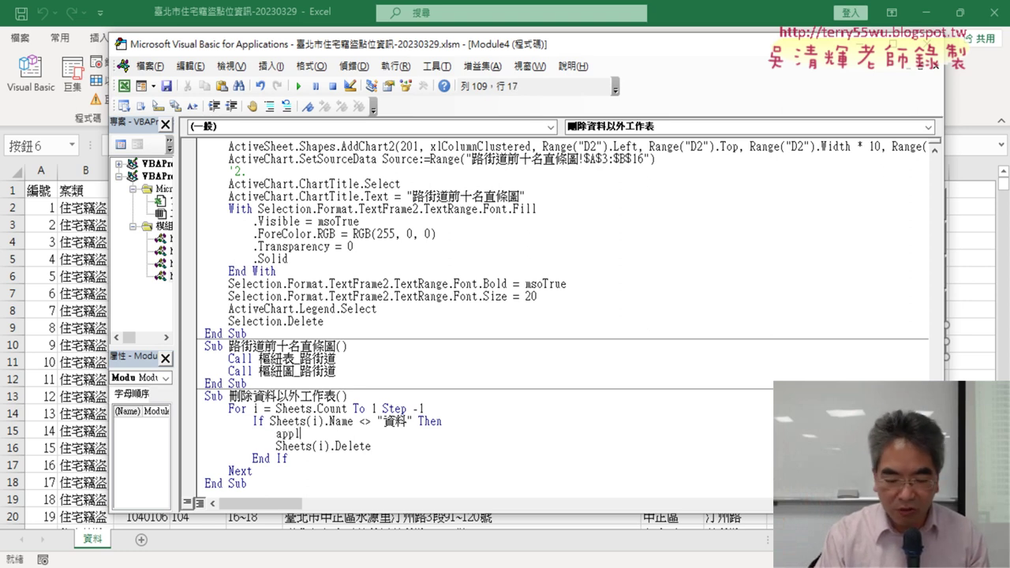
text(ica)
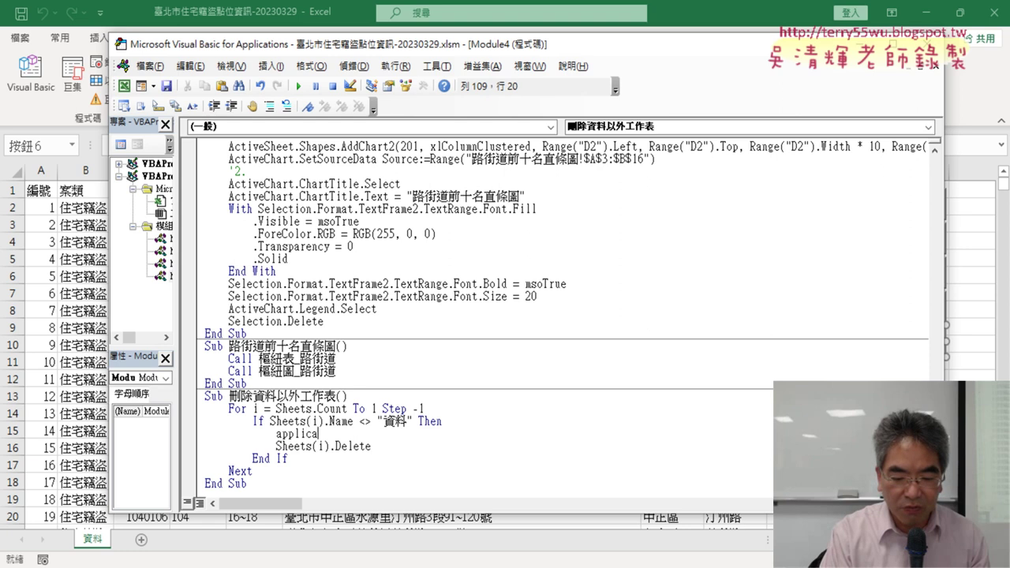
text(tion)
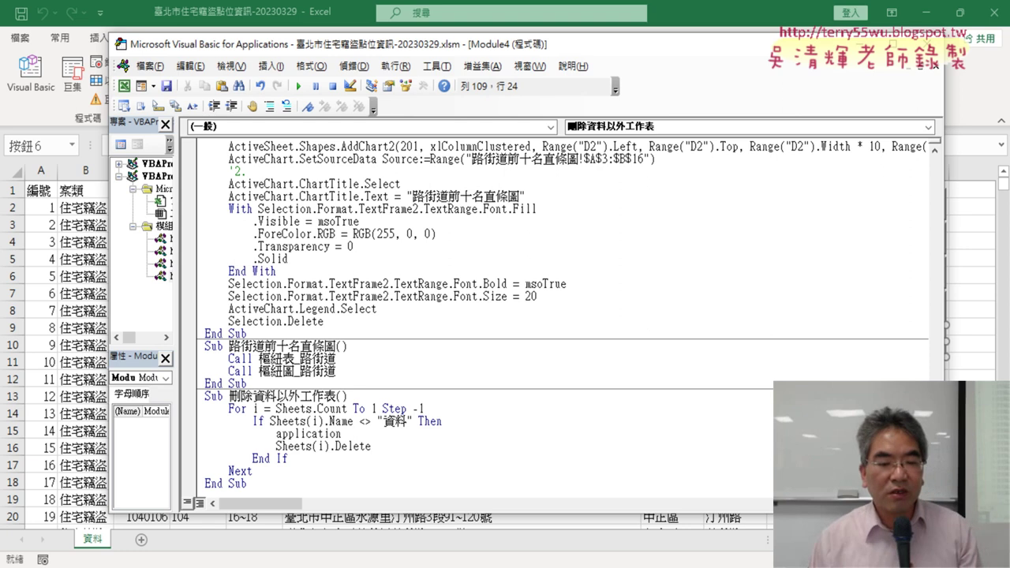
text(.)
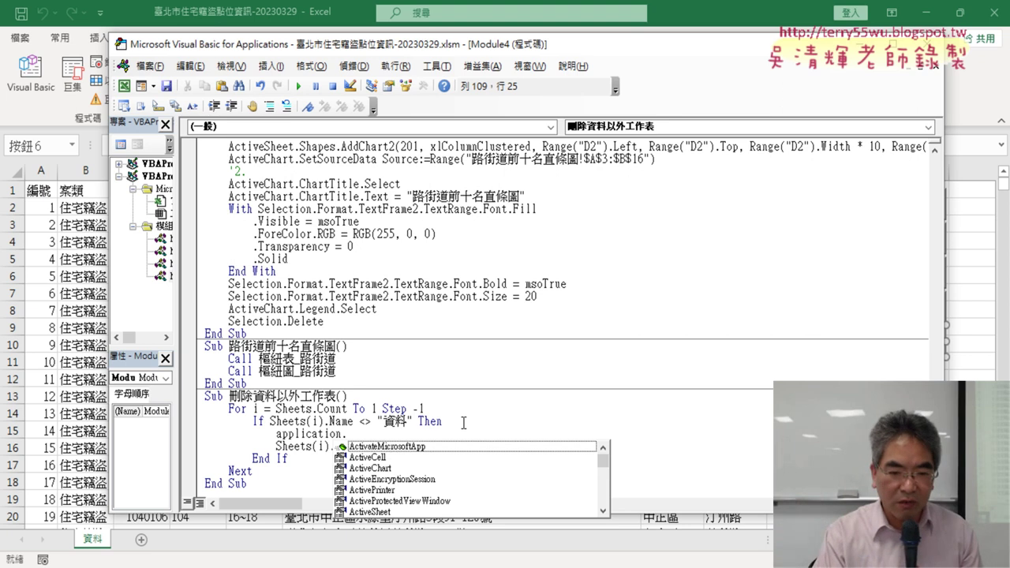
text(di)
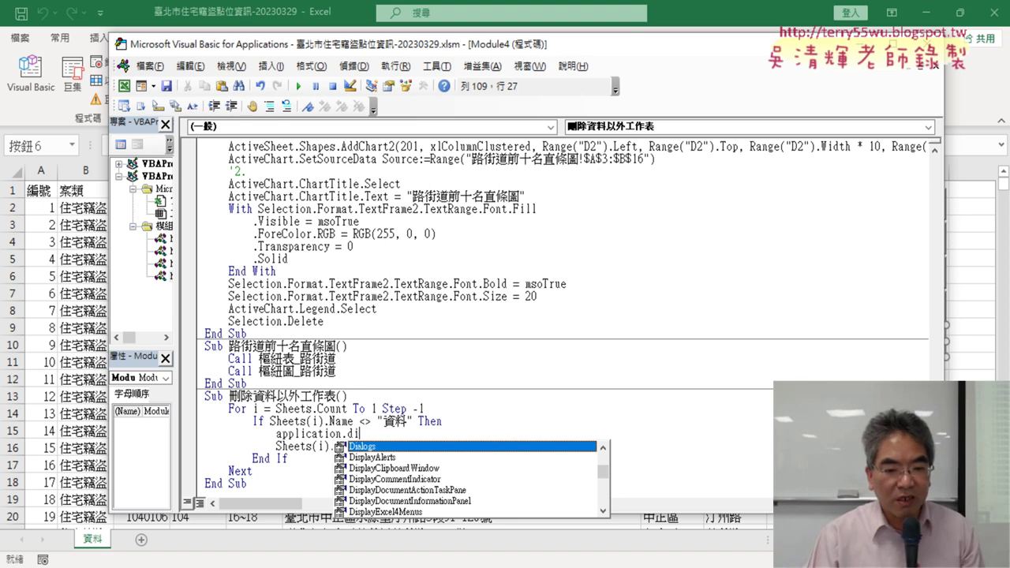
click(373, 457)
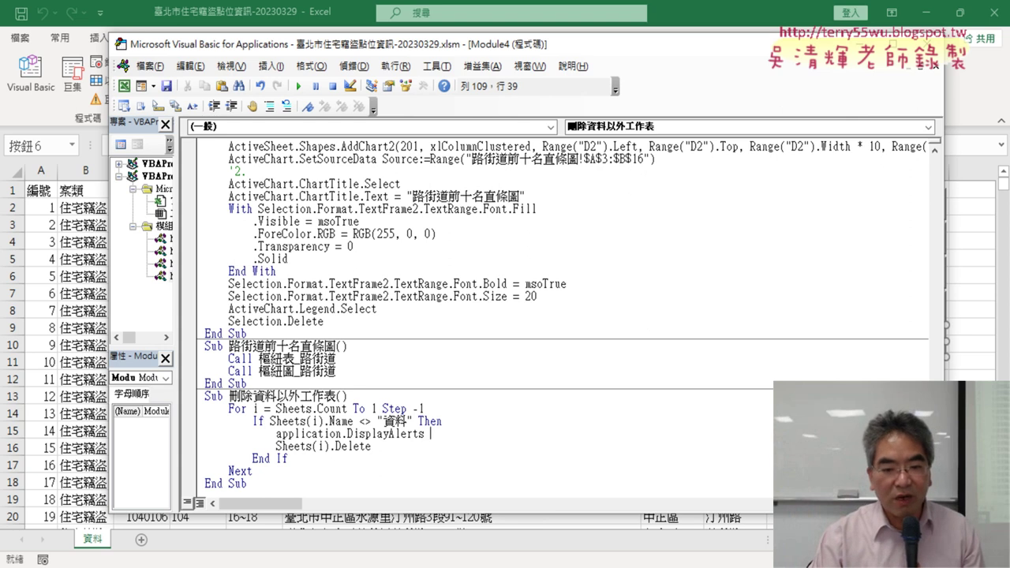
text(= False)
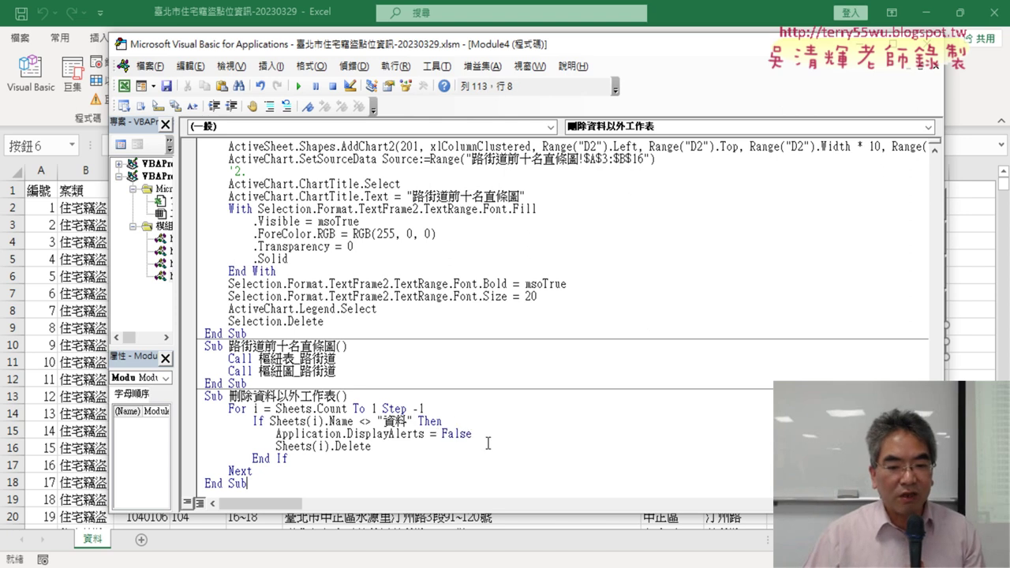
drag(488, 435, 279, 434)
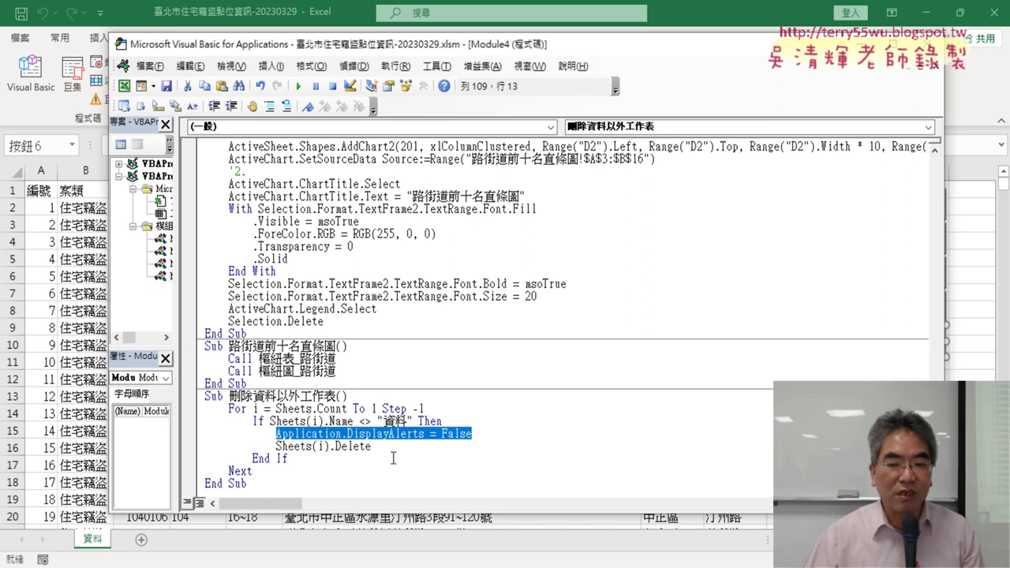
- Rebuild the line, pie and bar chart sheets, then run 刪除資料以外工作表 to remove them silently
key(alt+F11)
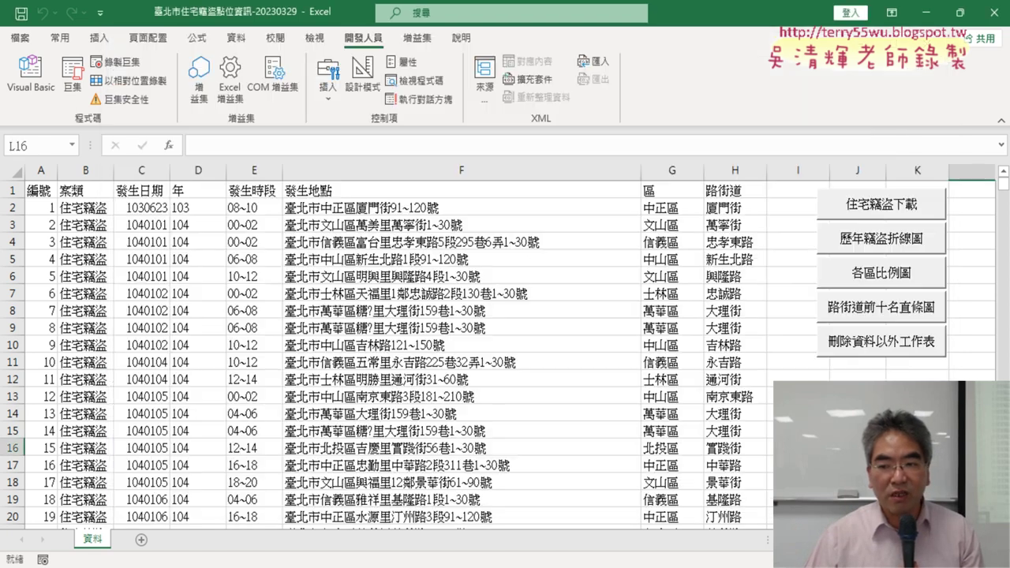
click(904, 249)
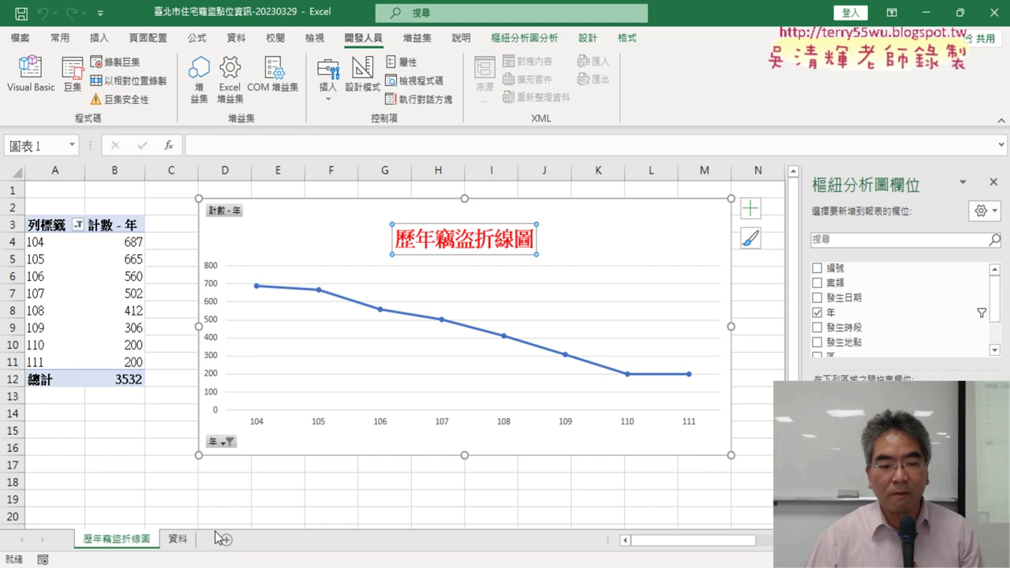
click(192, 544)
click(876, 250)
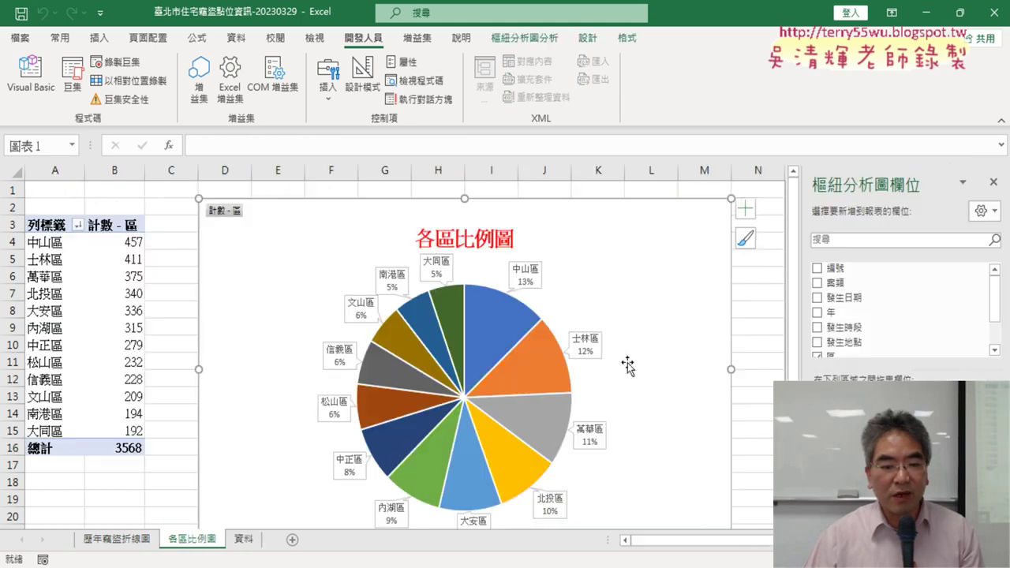
click(244, 540)
click(858, 314)
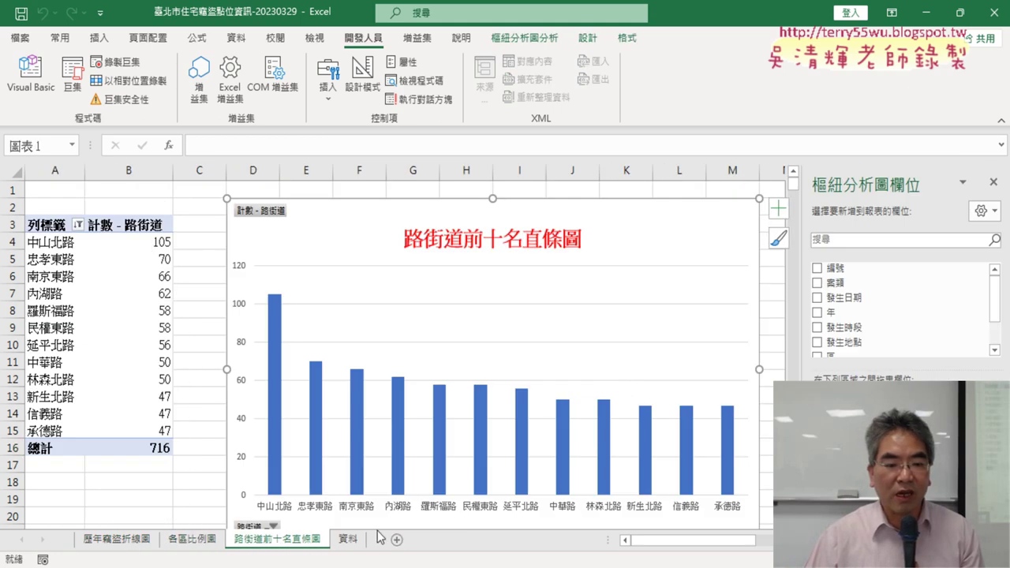
click(348, 540)
click(881, 349)
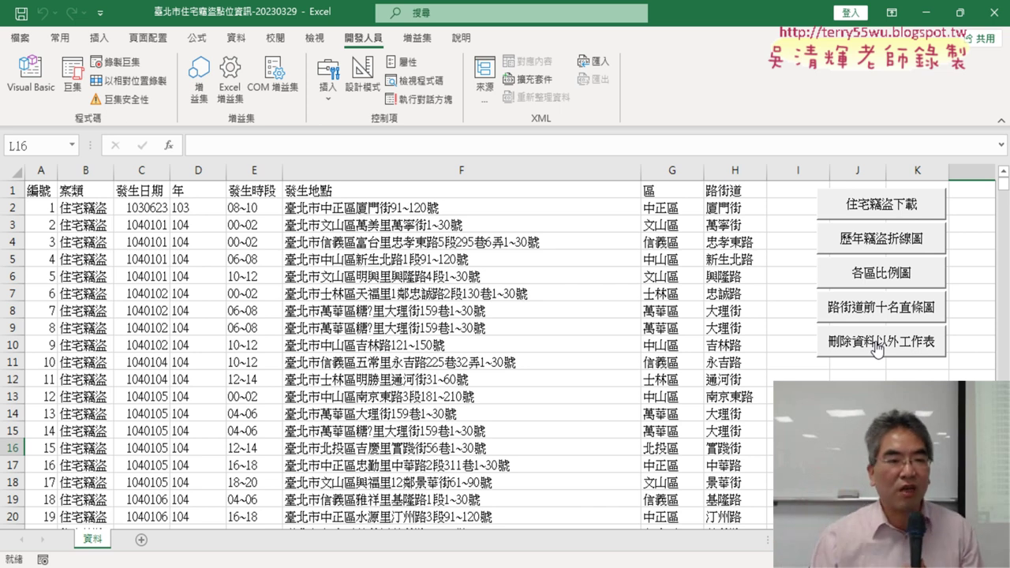
- In the VBA editor, highlight the macro's For loop, sheet-name If condition and DisplayAlerts = False lines
click(30, 73)
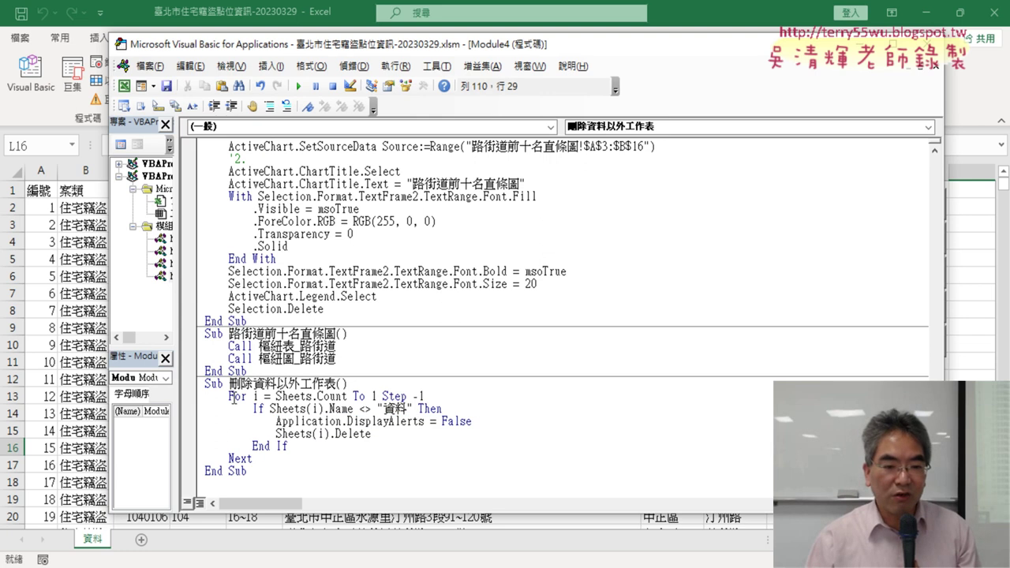
drag(229, 397, 433, 398)
click(229, 459)
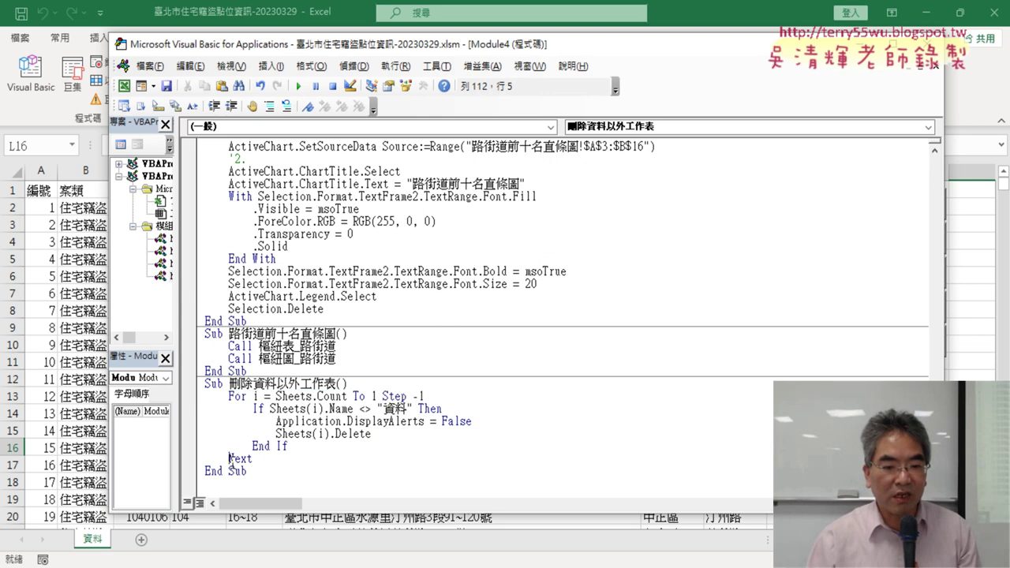
drag(271, 409, 412, 409)
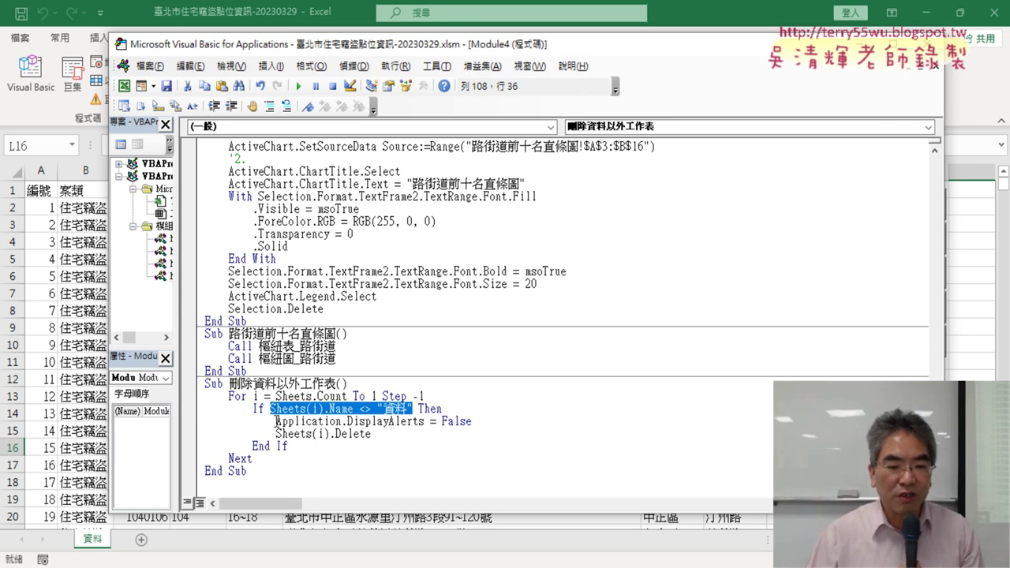
drag(276, 422, 488, 425)
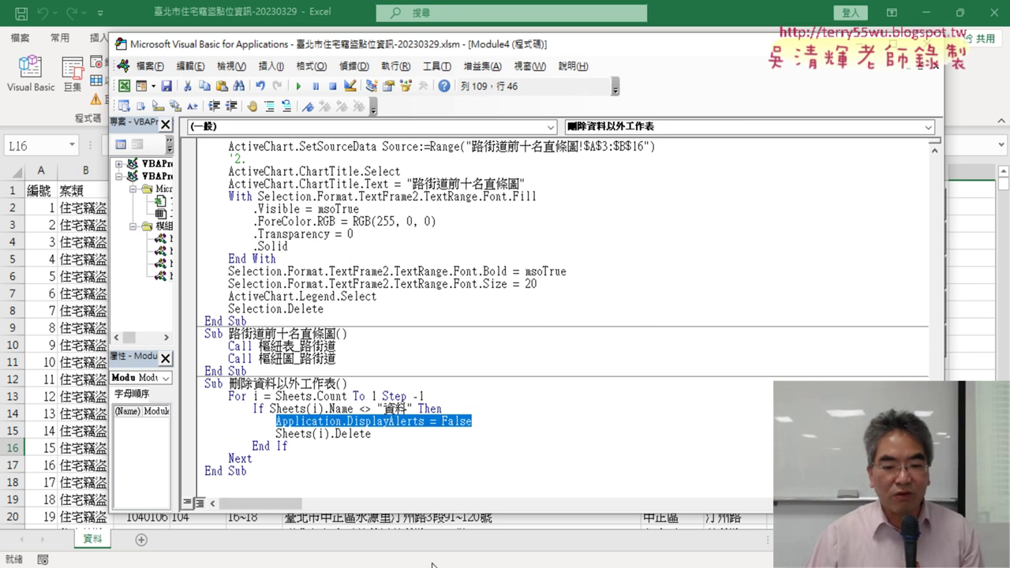
- Bring up the Google Docs handout and scroll down to the 刪除資料以外工作表 macro code
click(600, 481)
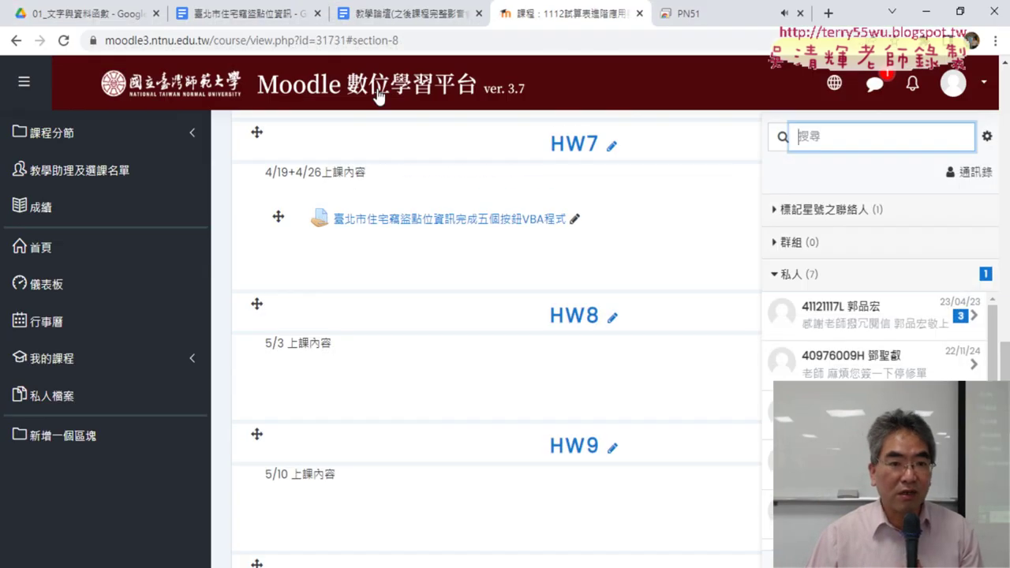
click(270, 15)
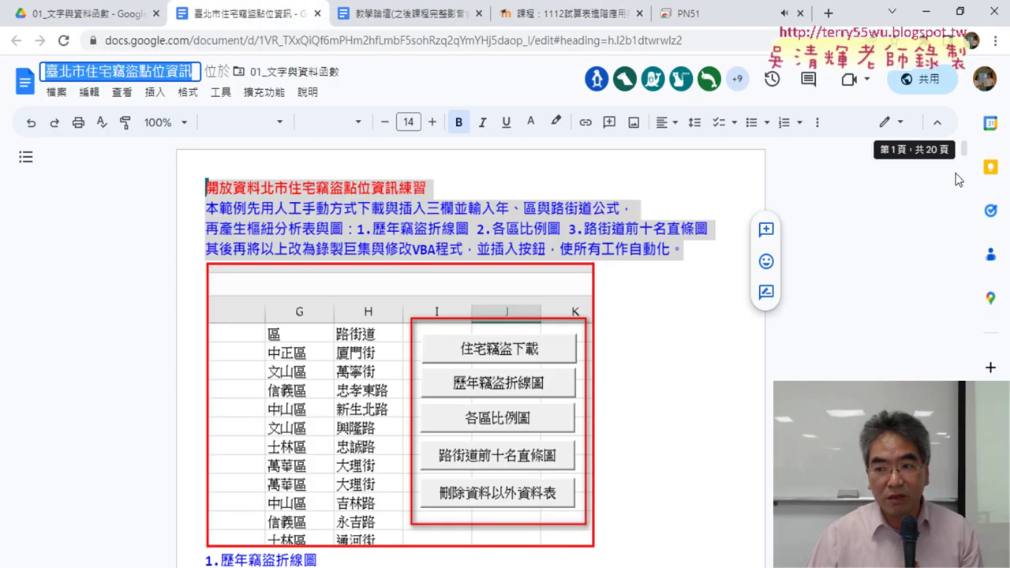
drag(968, 154, 963, 411)
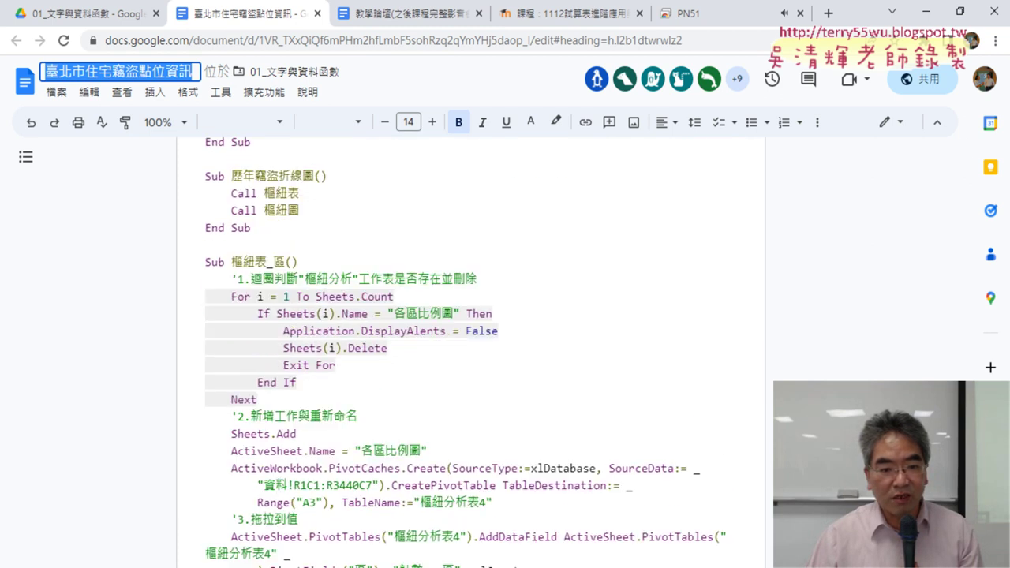
scroll(471, 352, down, 5)
scroll(471, 352, down, 3)
scroll(471, 352, down, 1)
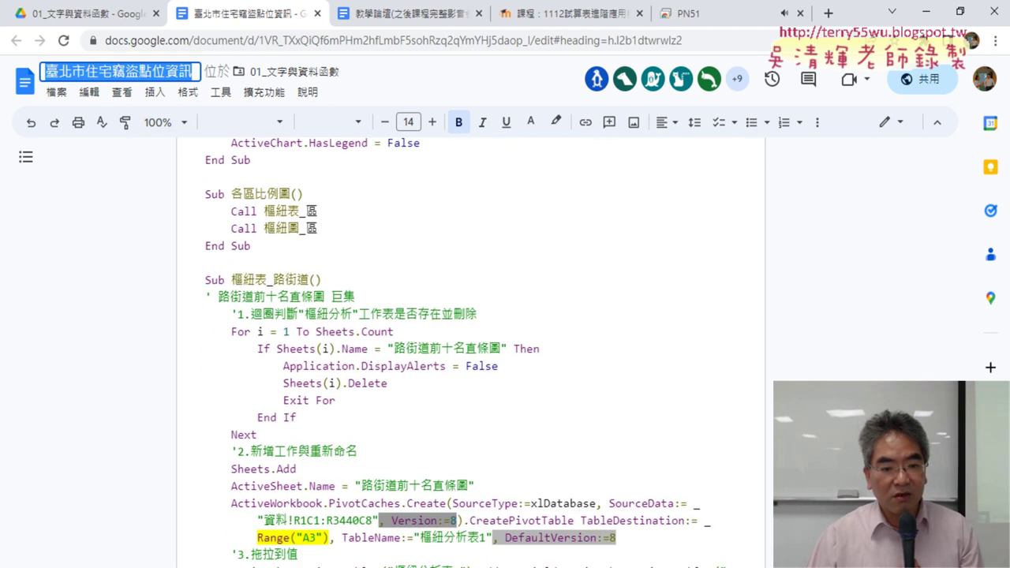
scroll(471, 352, down, 10)
scroll(471, 352, down, 3)
scroll(471, 352, down, 3)
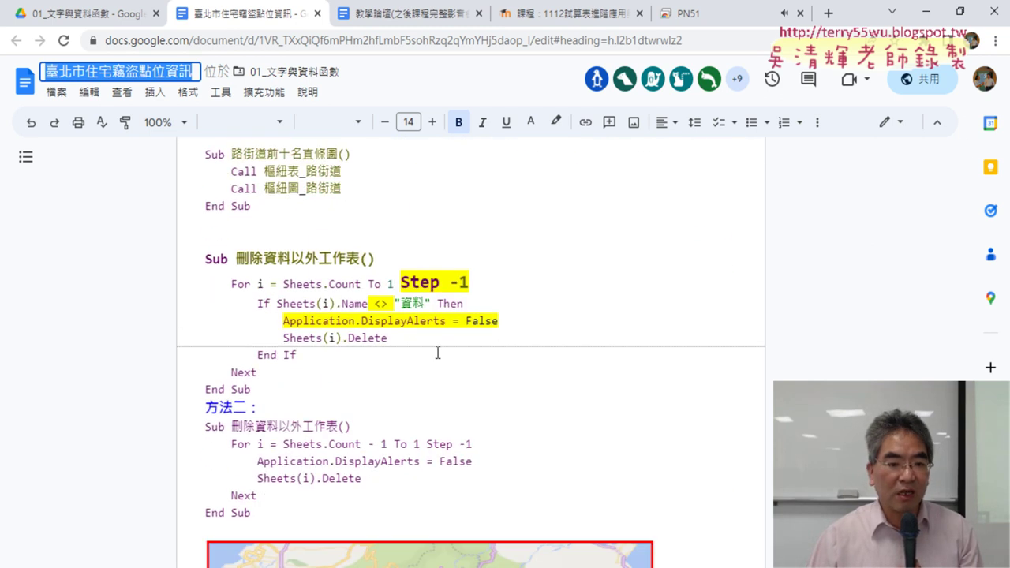
- Highlight the Application.DisplayAlerts = False line, then select the whole 刪除資料以外工作表 macro
click(369, 304)
drag(498, 328, 274, 324)
drag(256, 390, 201, 269)
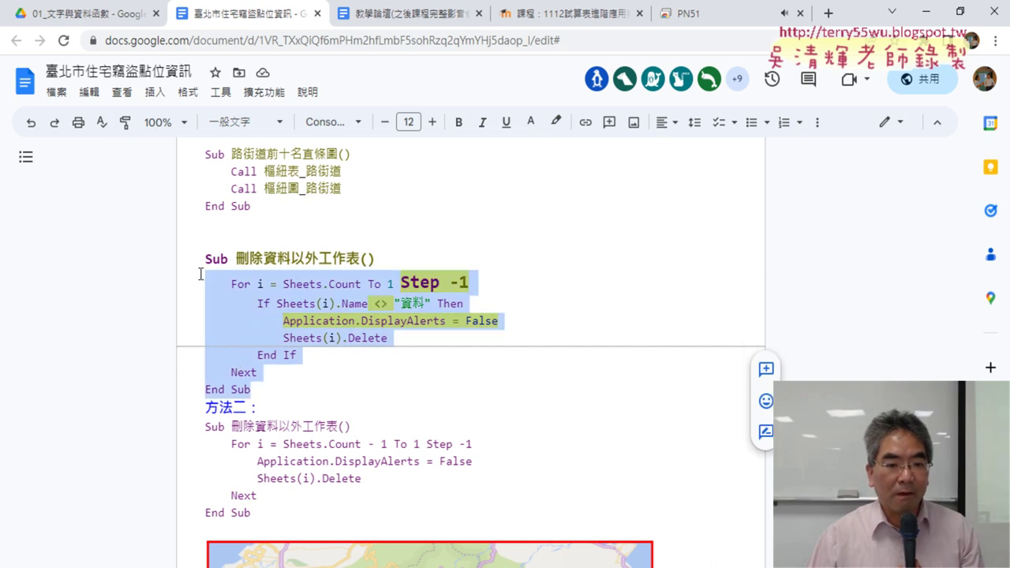